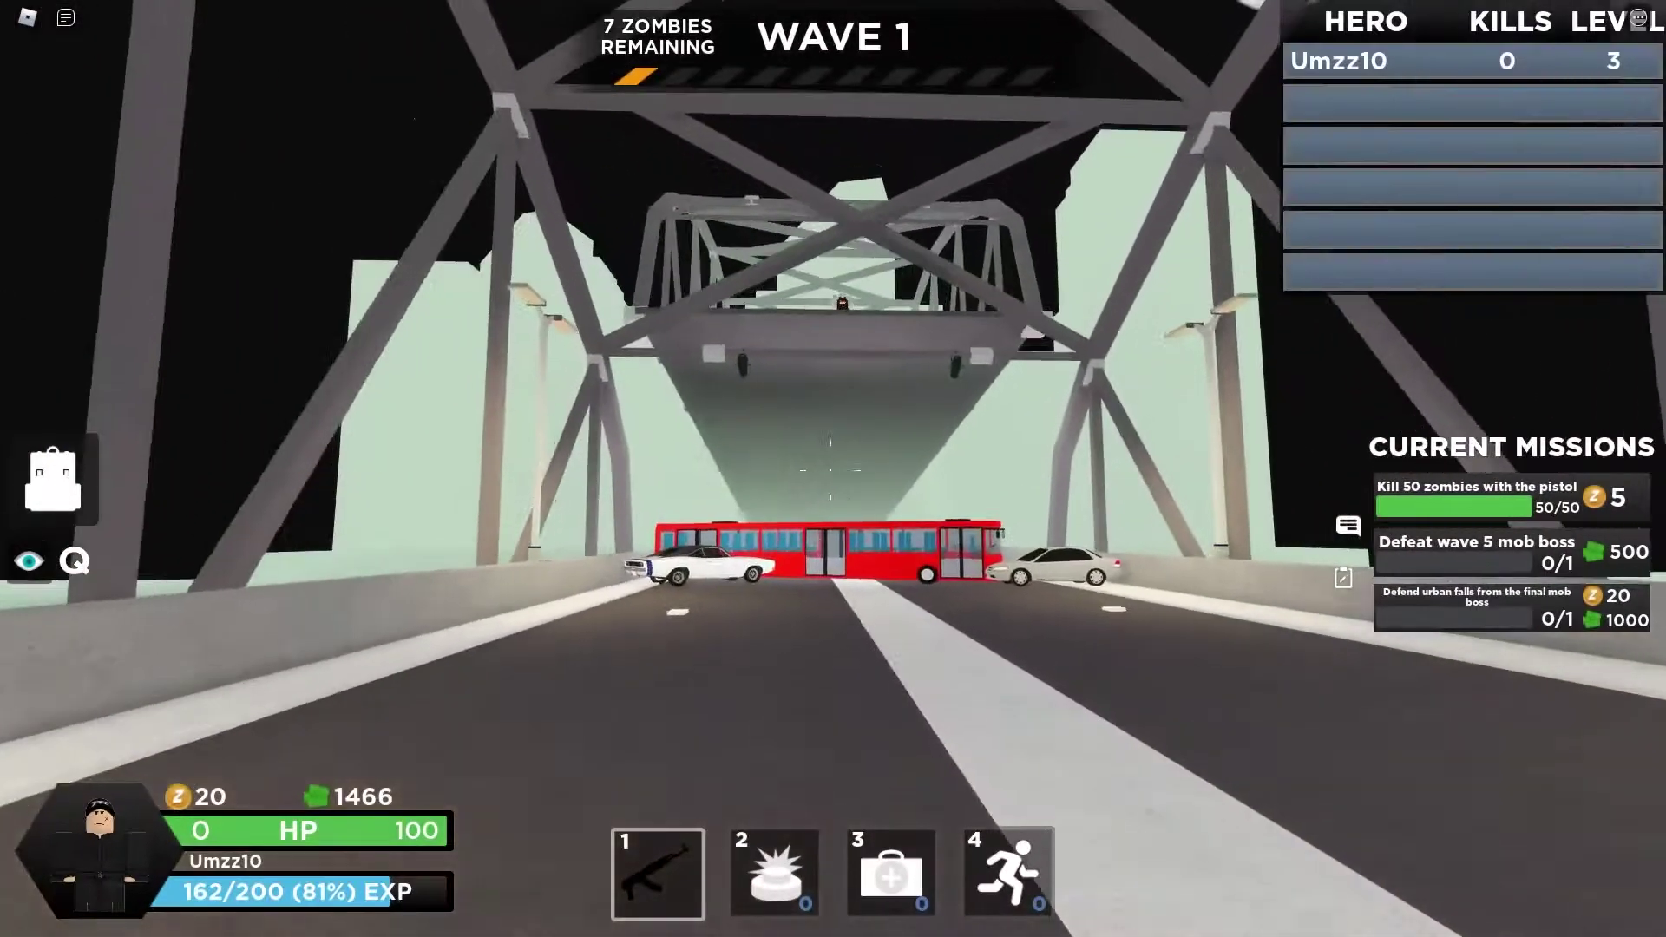
Step: Walk along the bridge toward the bus and fire the pistol into the zombie horde
key(w)
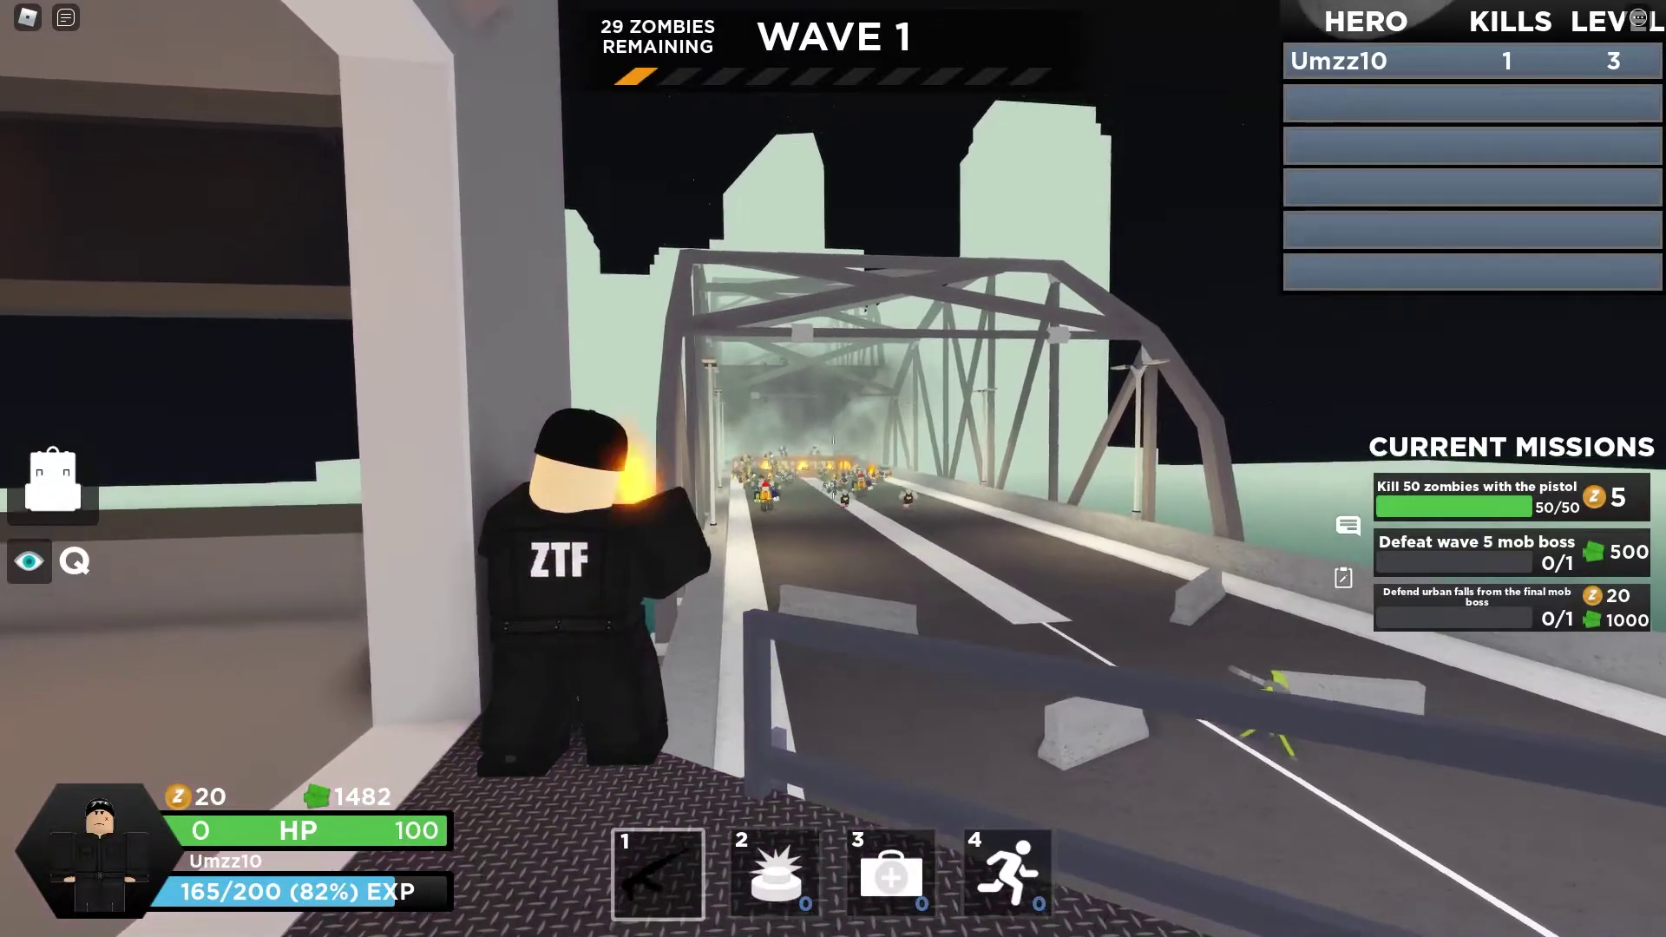
click(834, 466)
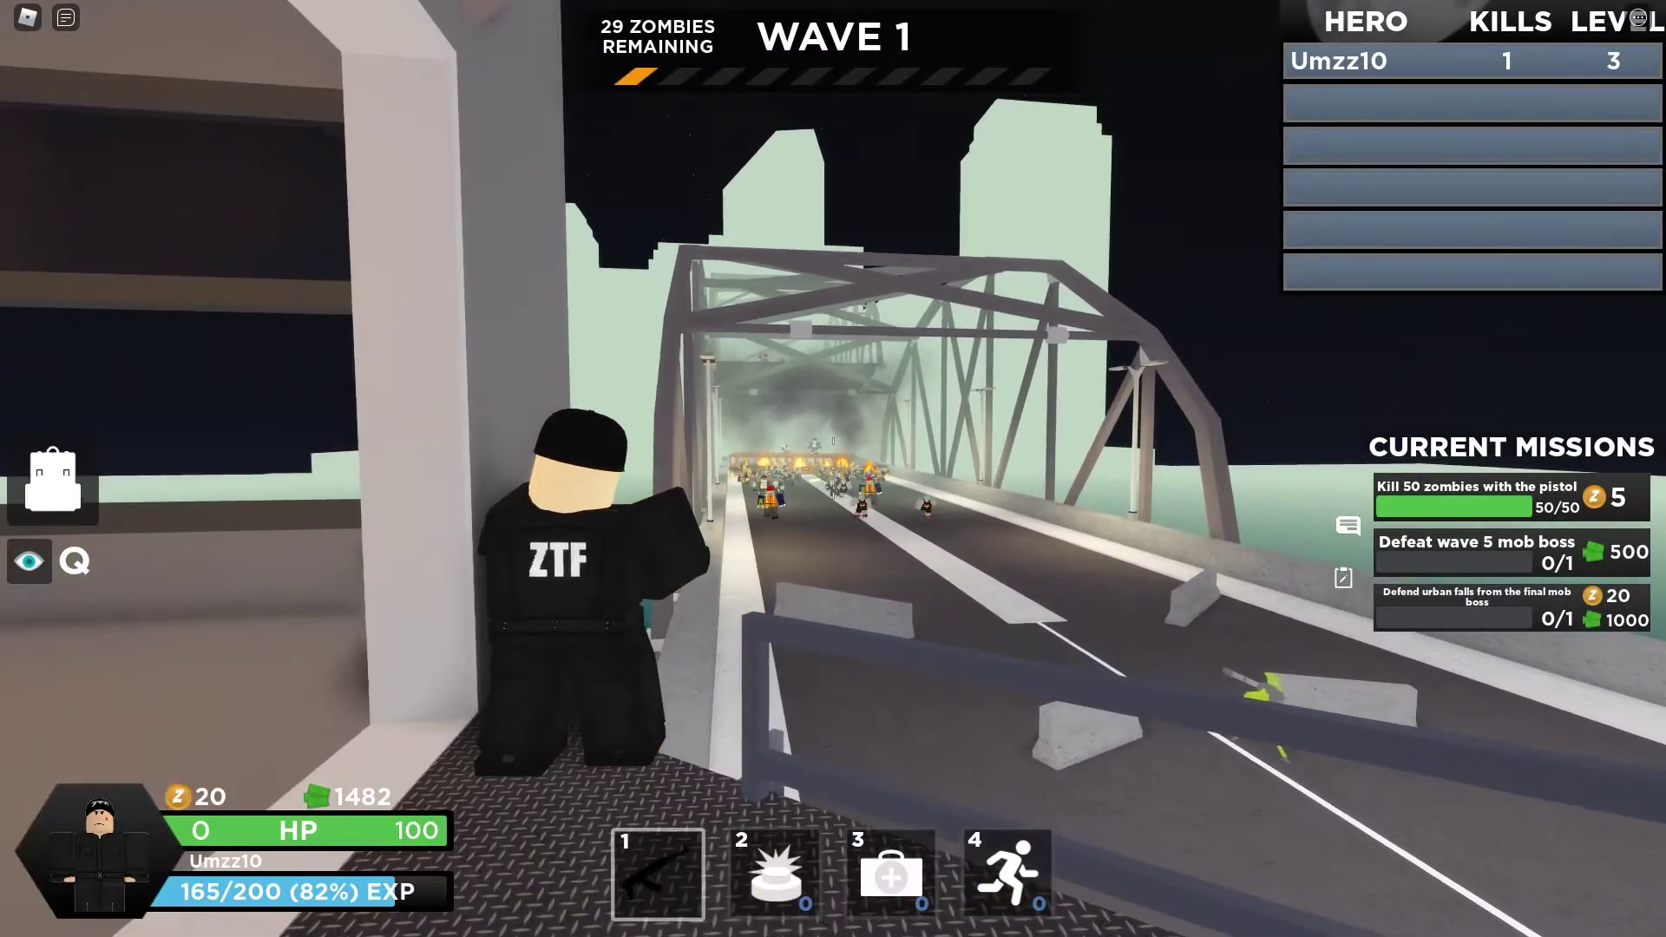
click(833, 466)
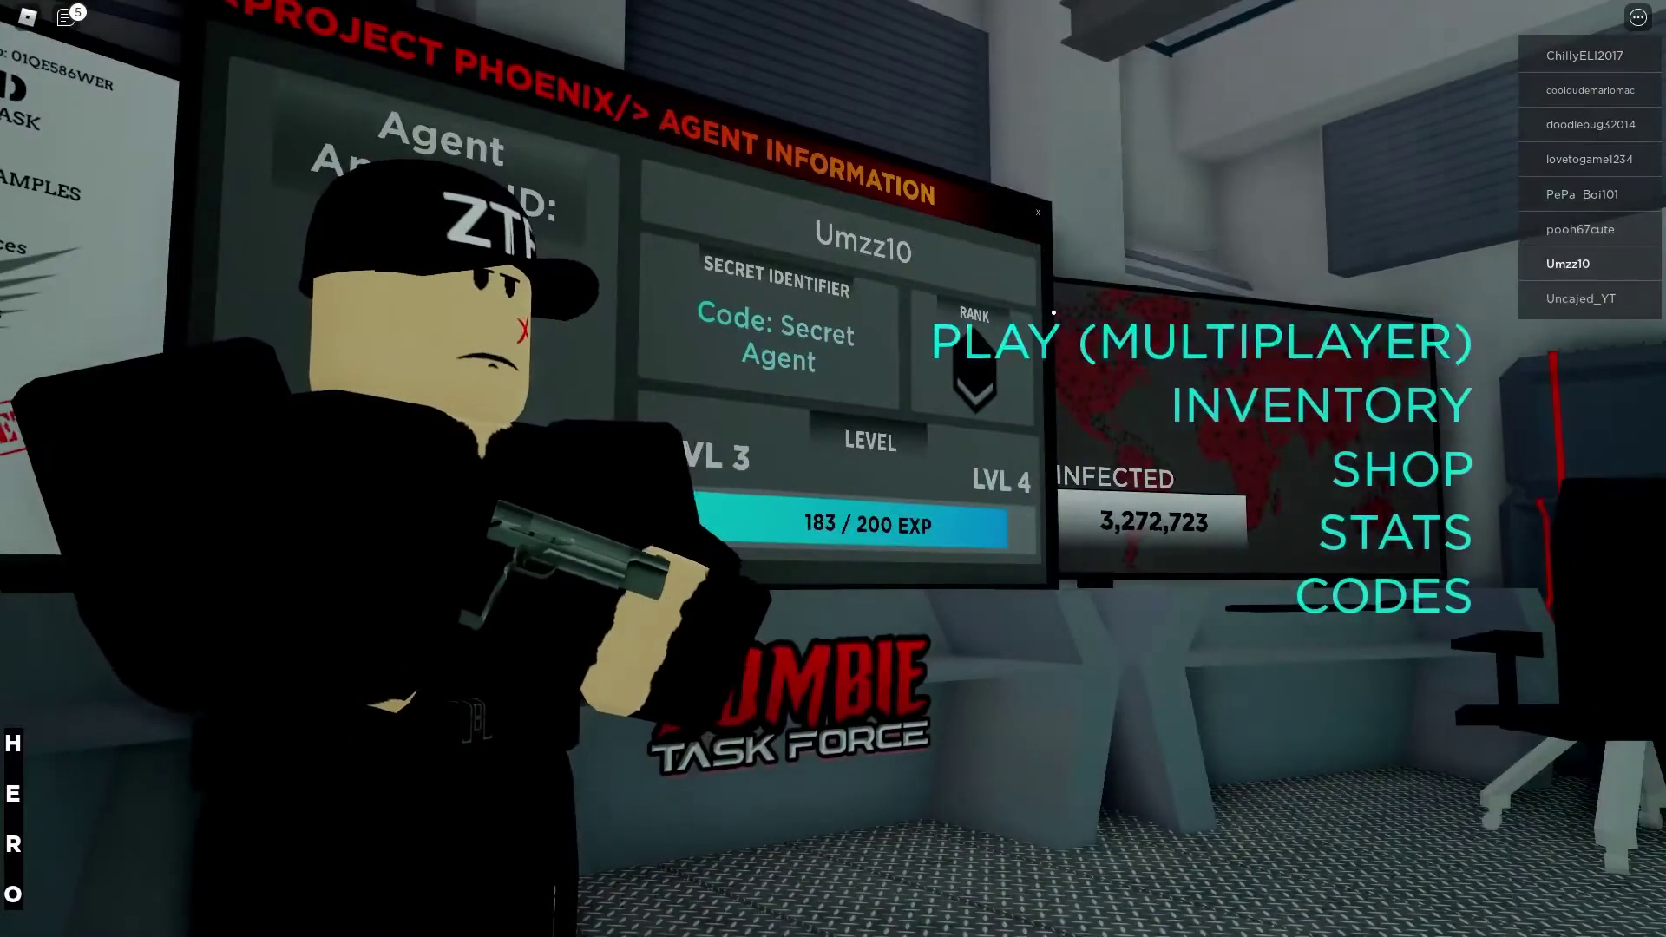
Step: Begin picking a squad for the multiplayer match
click(1054, 311)
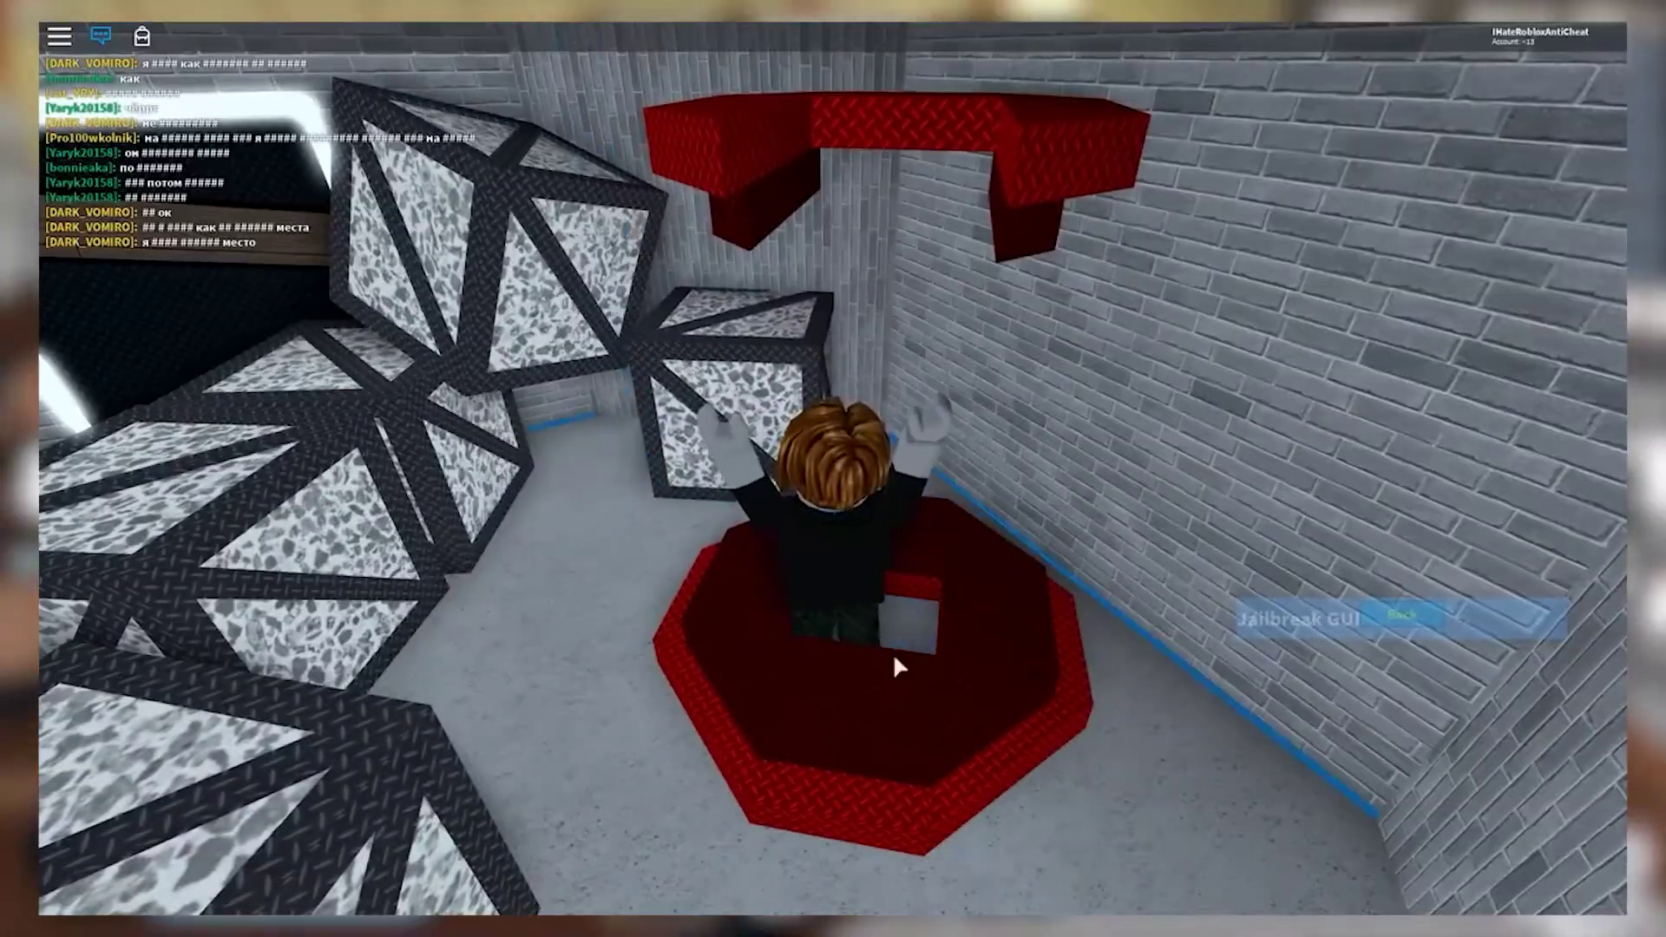
Step: Walk off the red pad past the crates toward the glowing boarded doorway
key(w)
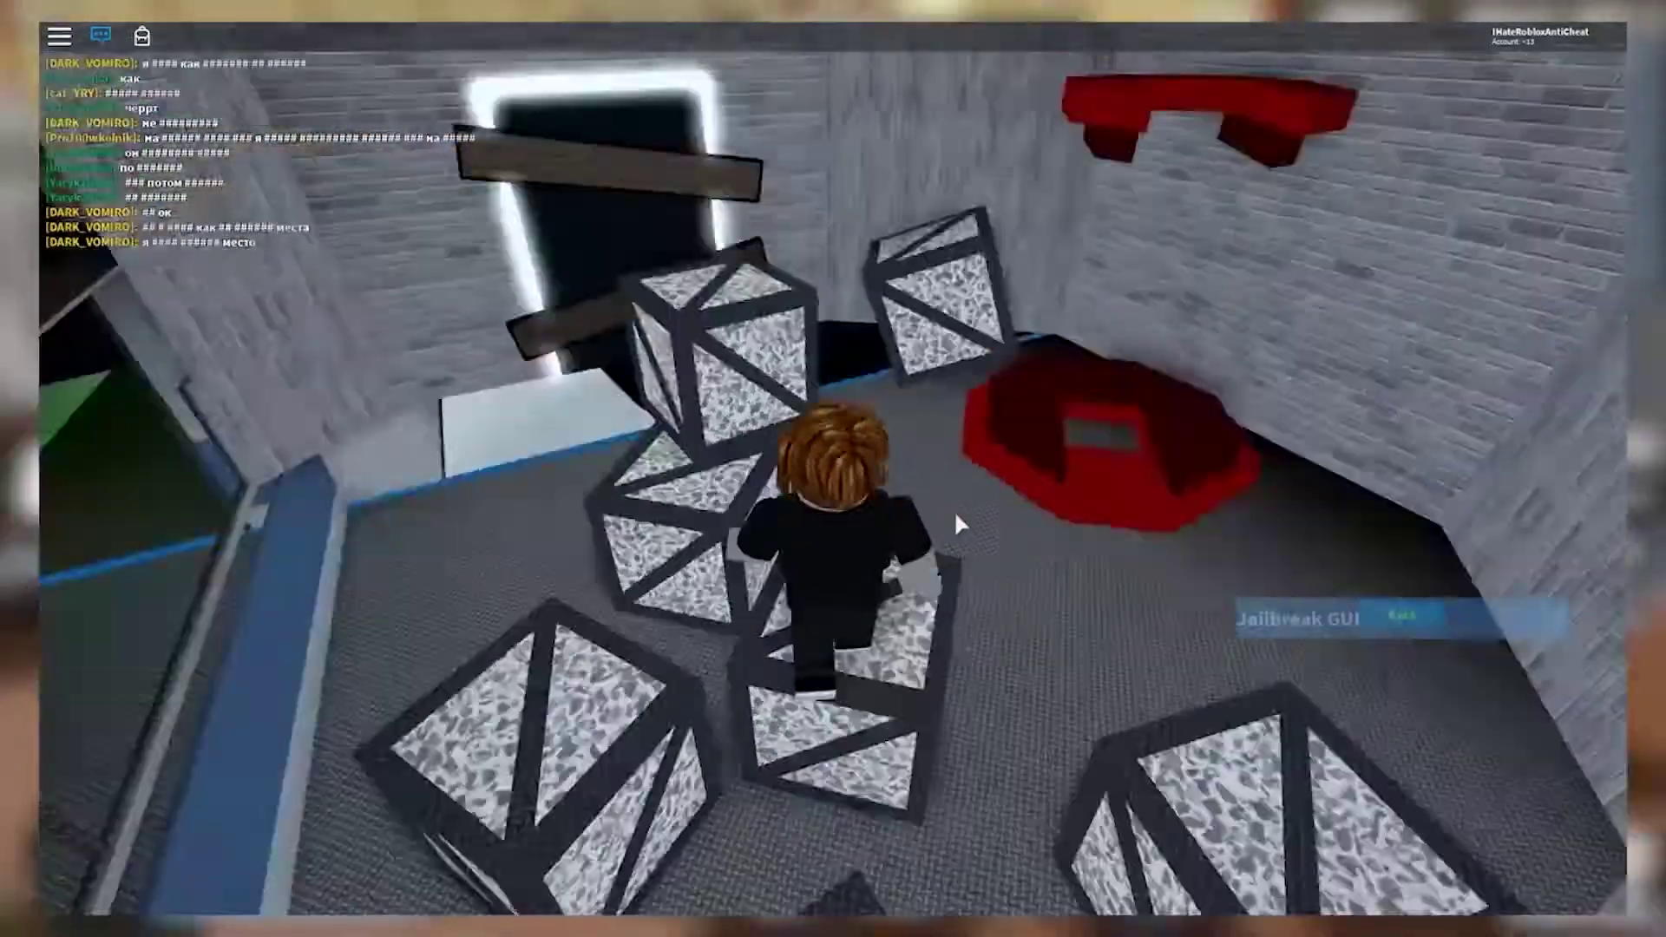
key(Left)
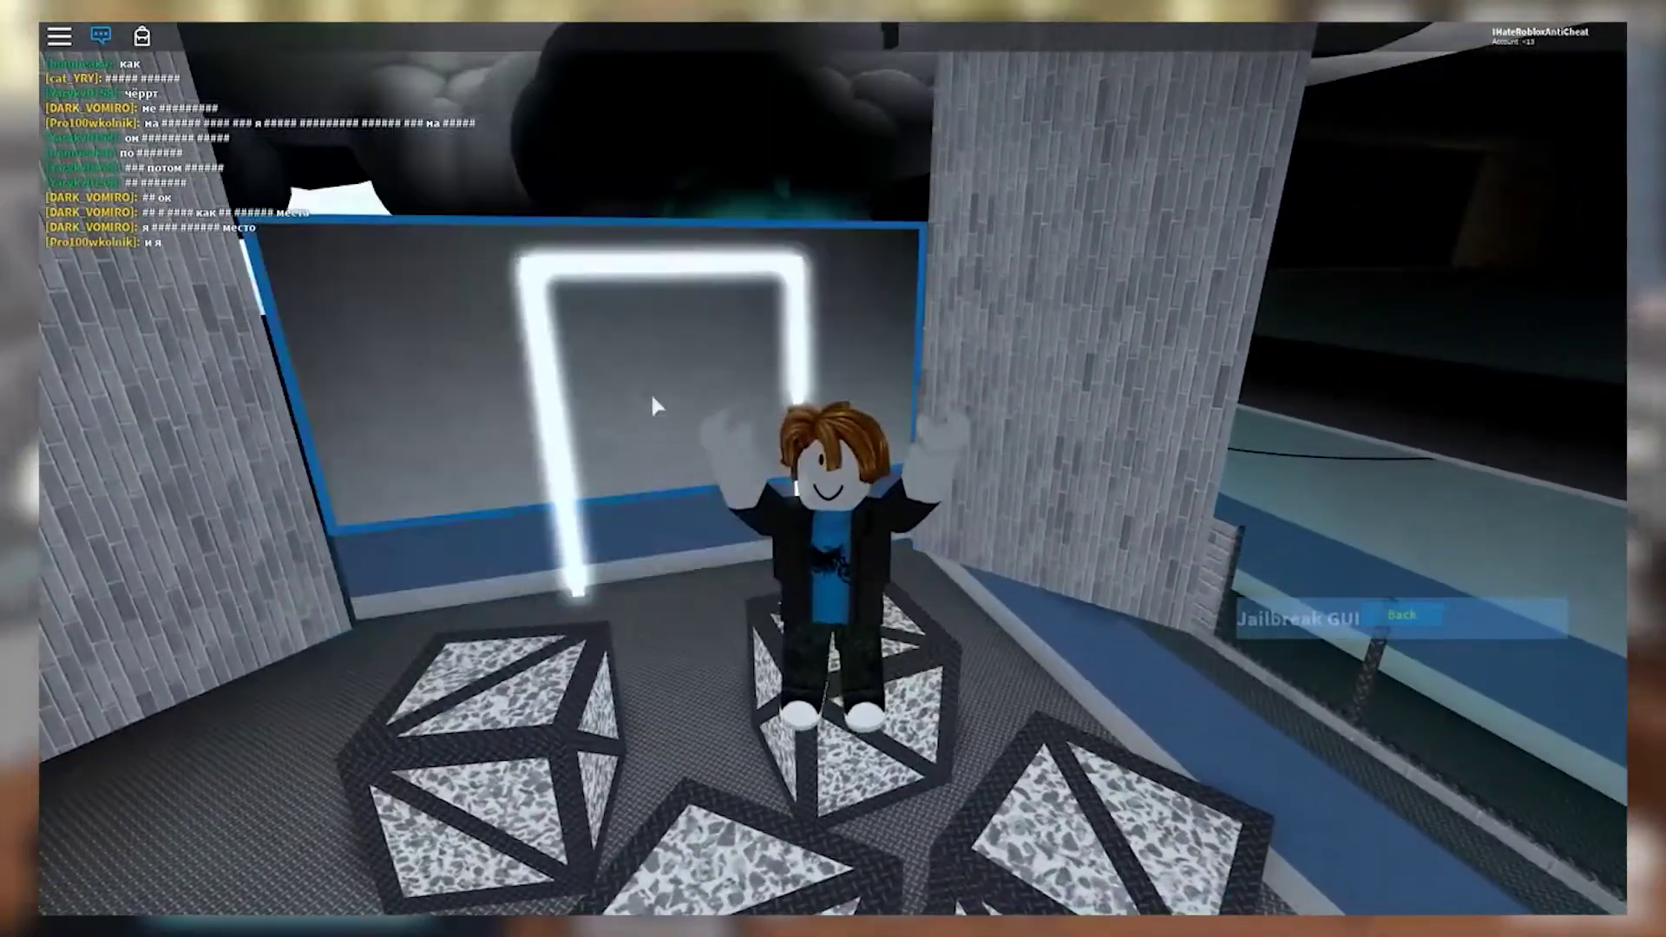
key(Right)
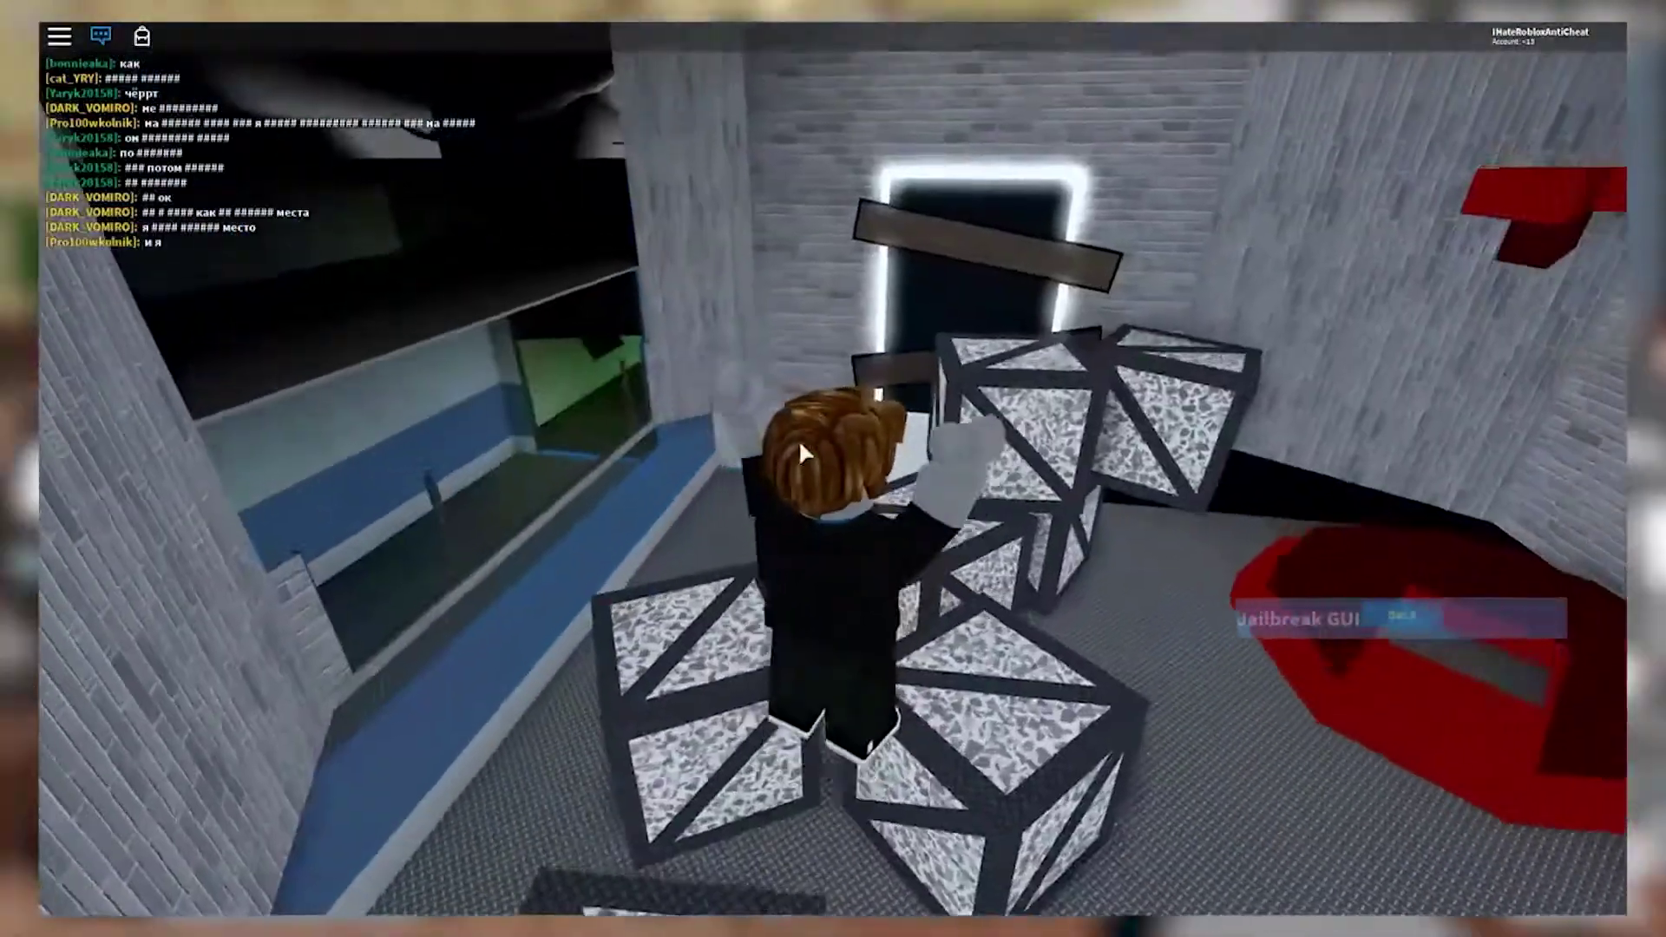
key(w)
key(w)
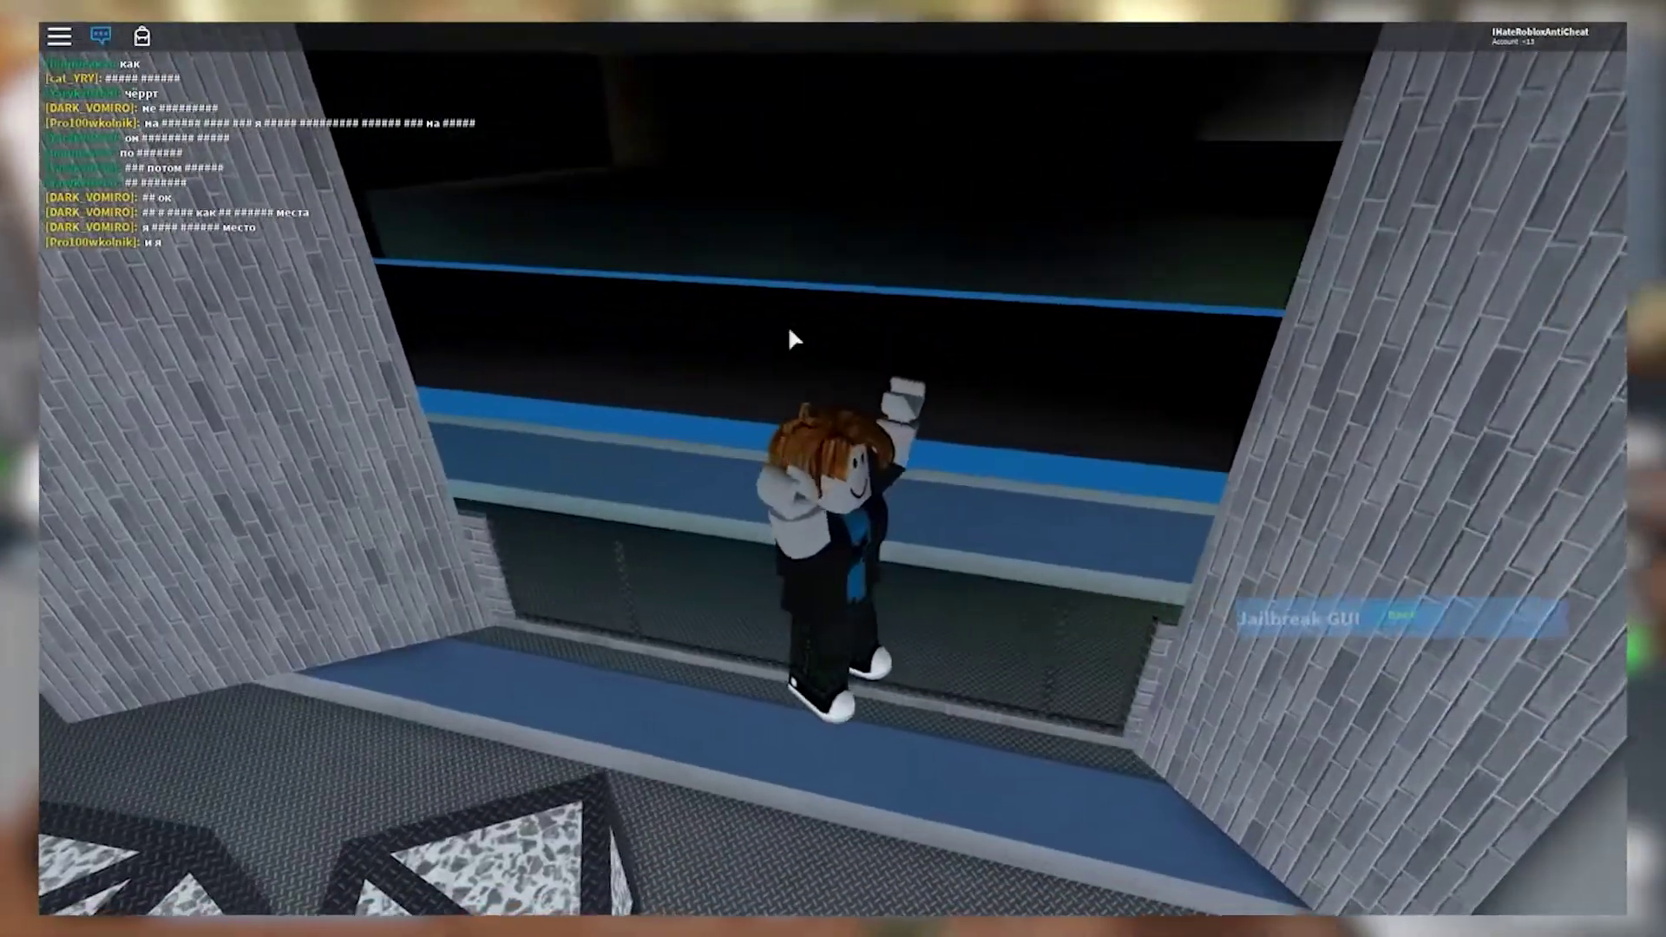
Step: Reset the character from the game menu so it respawns
key(Escape)
click(566, 747)
click(725, 425)
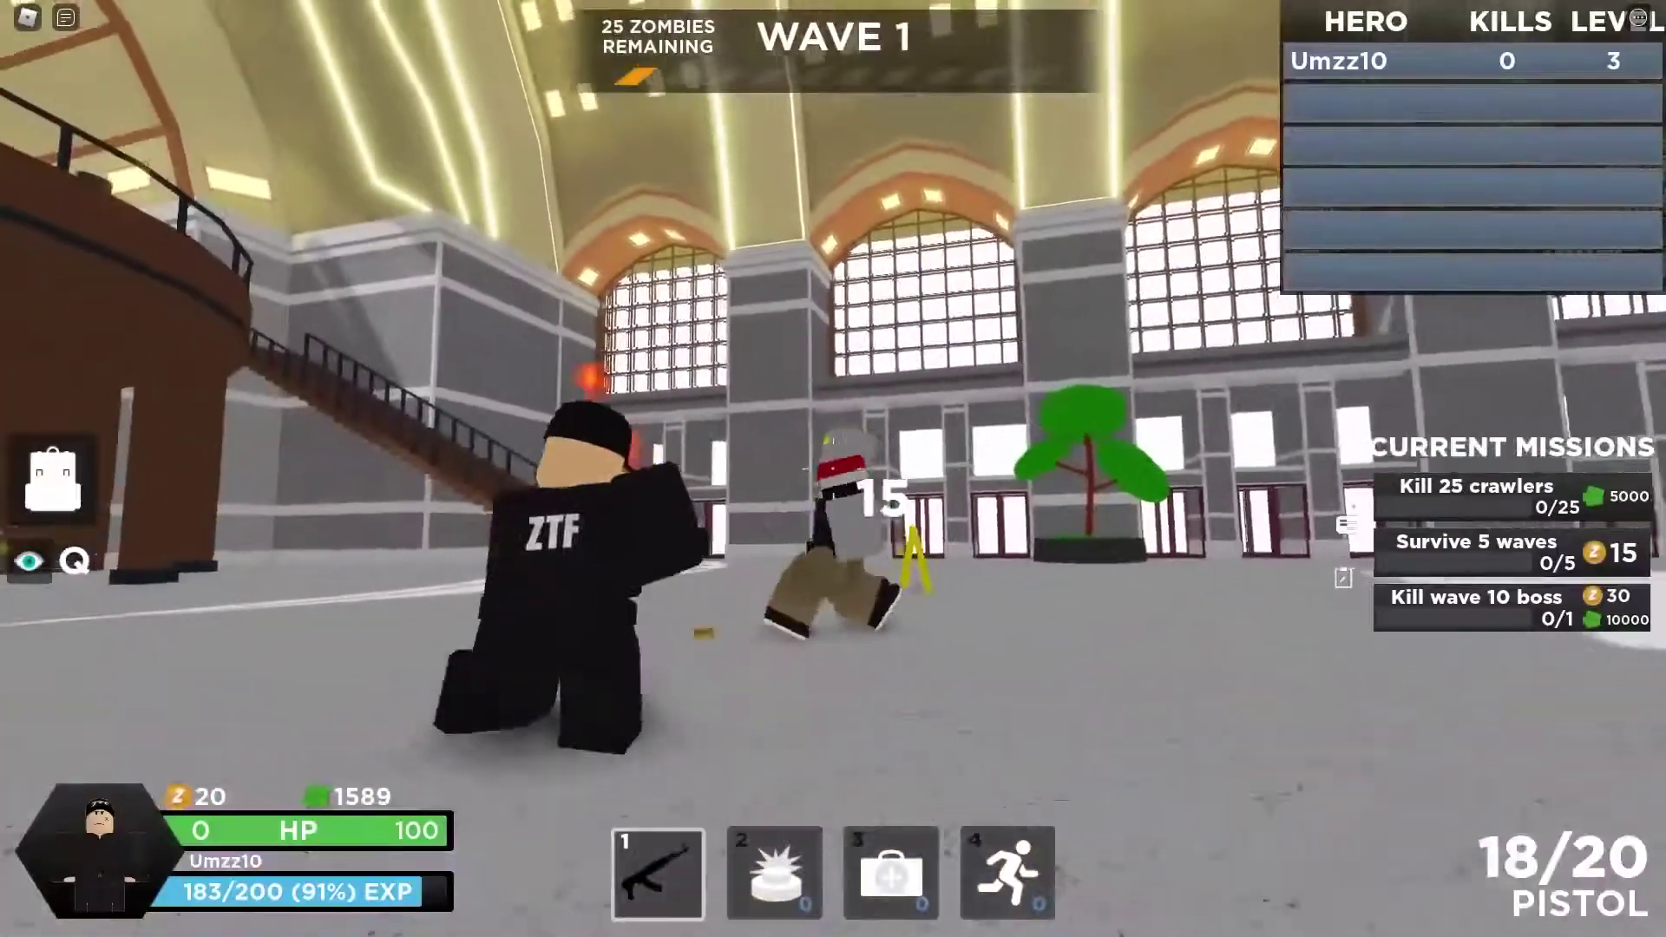
Step: Shoot the zombie in the hall and the zombies approaching gate 1
click(833, 470)
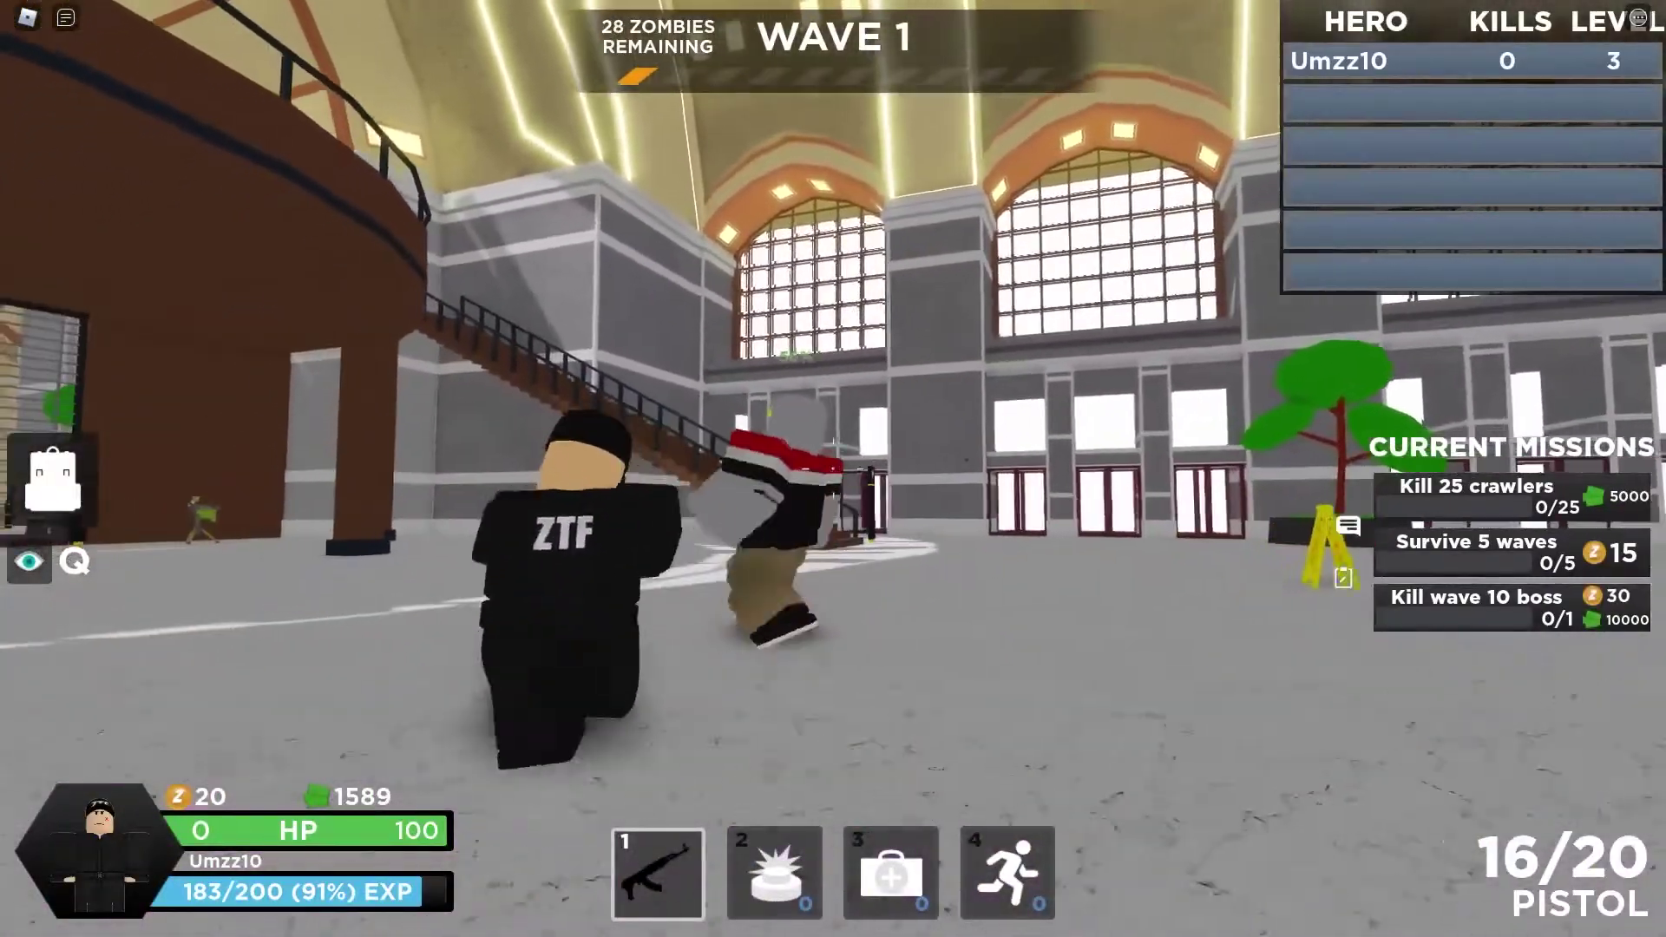
click(833, 470)
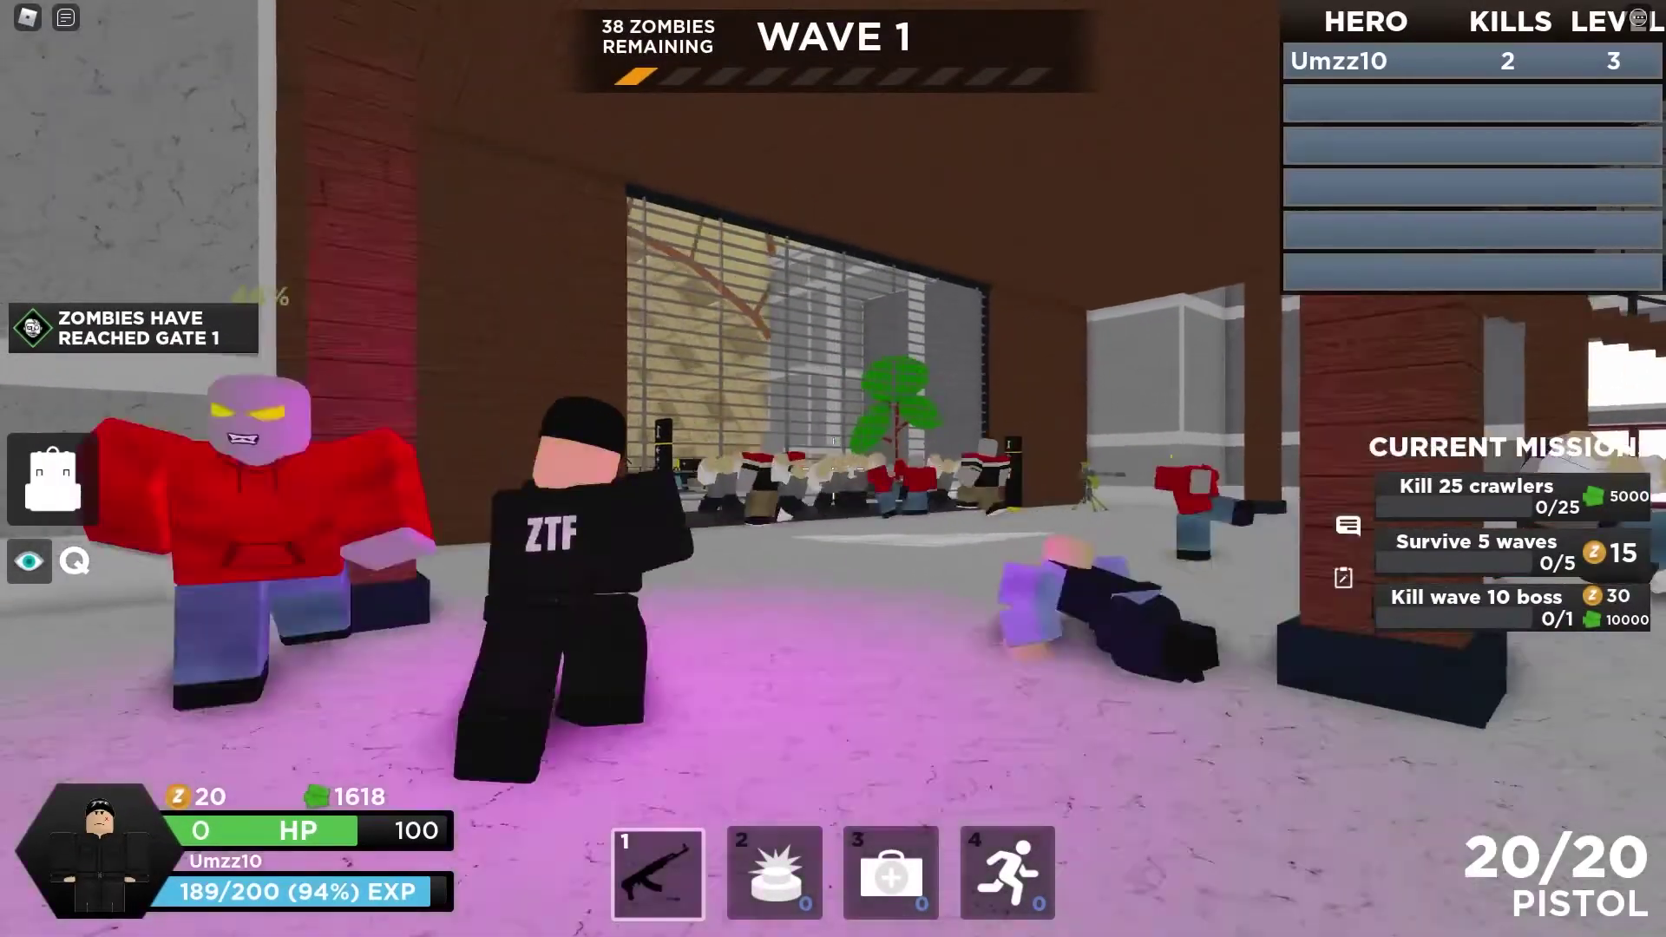
click(834, 469)
click(833, 469)
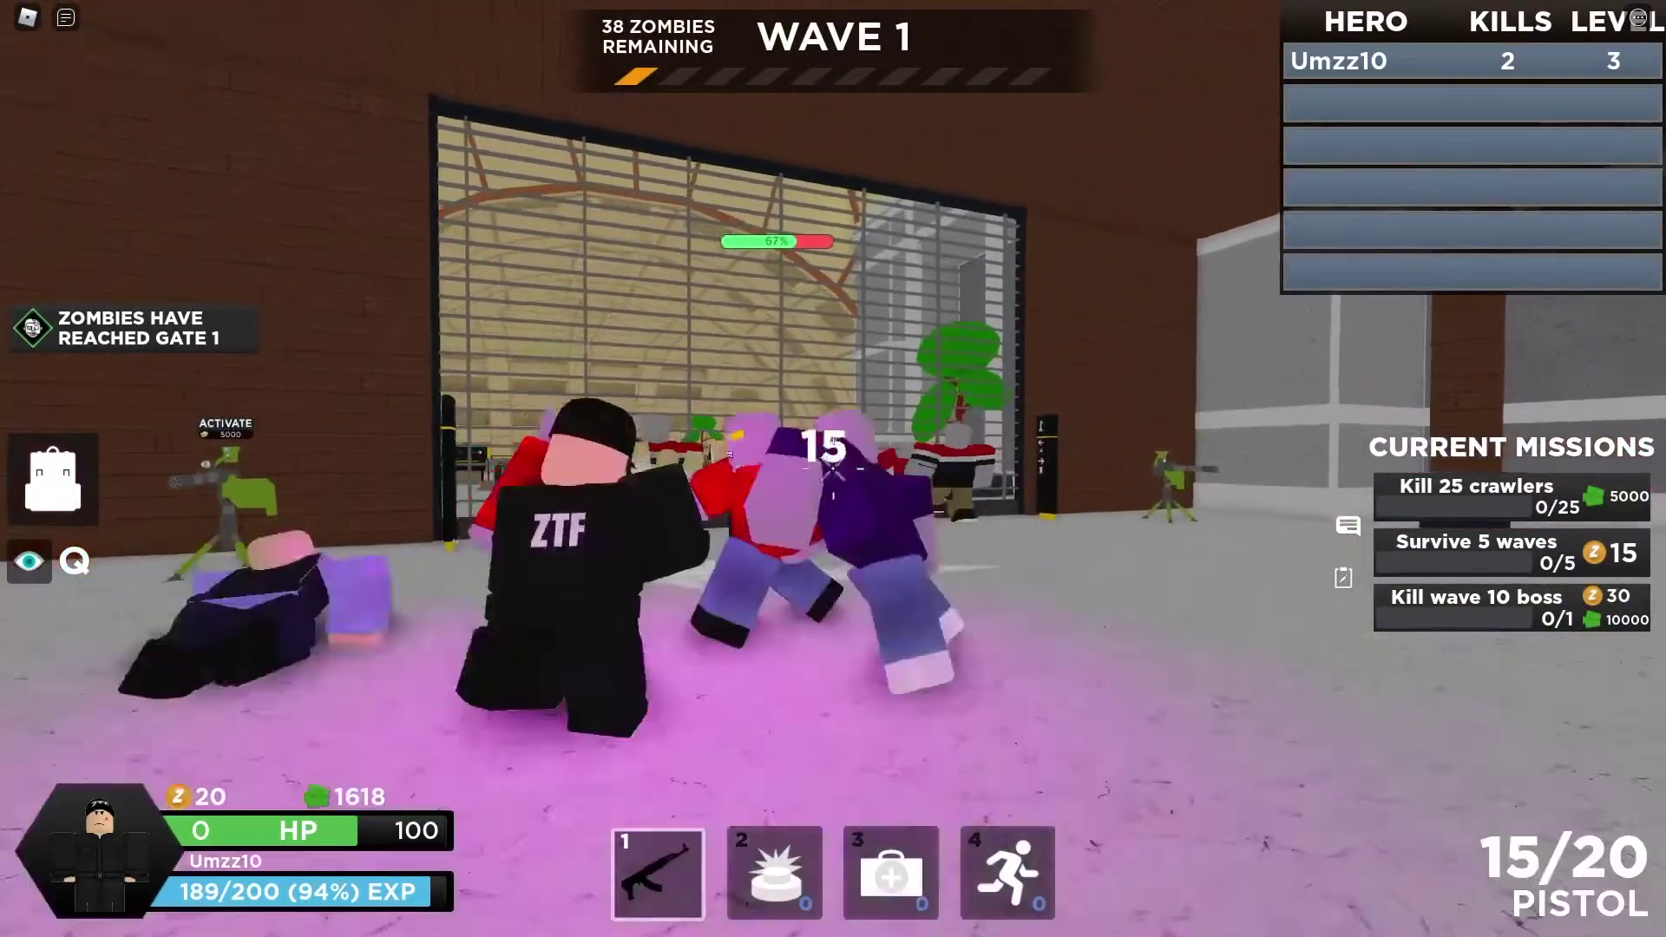
click(833, 469)
click(833, 469)
click(834, 469)
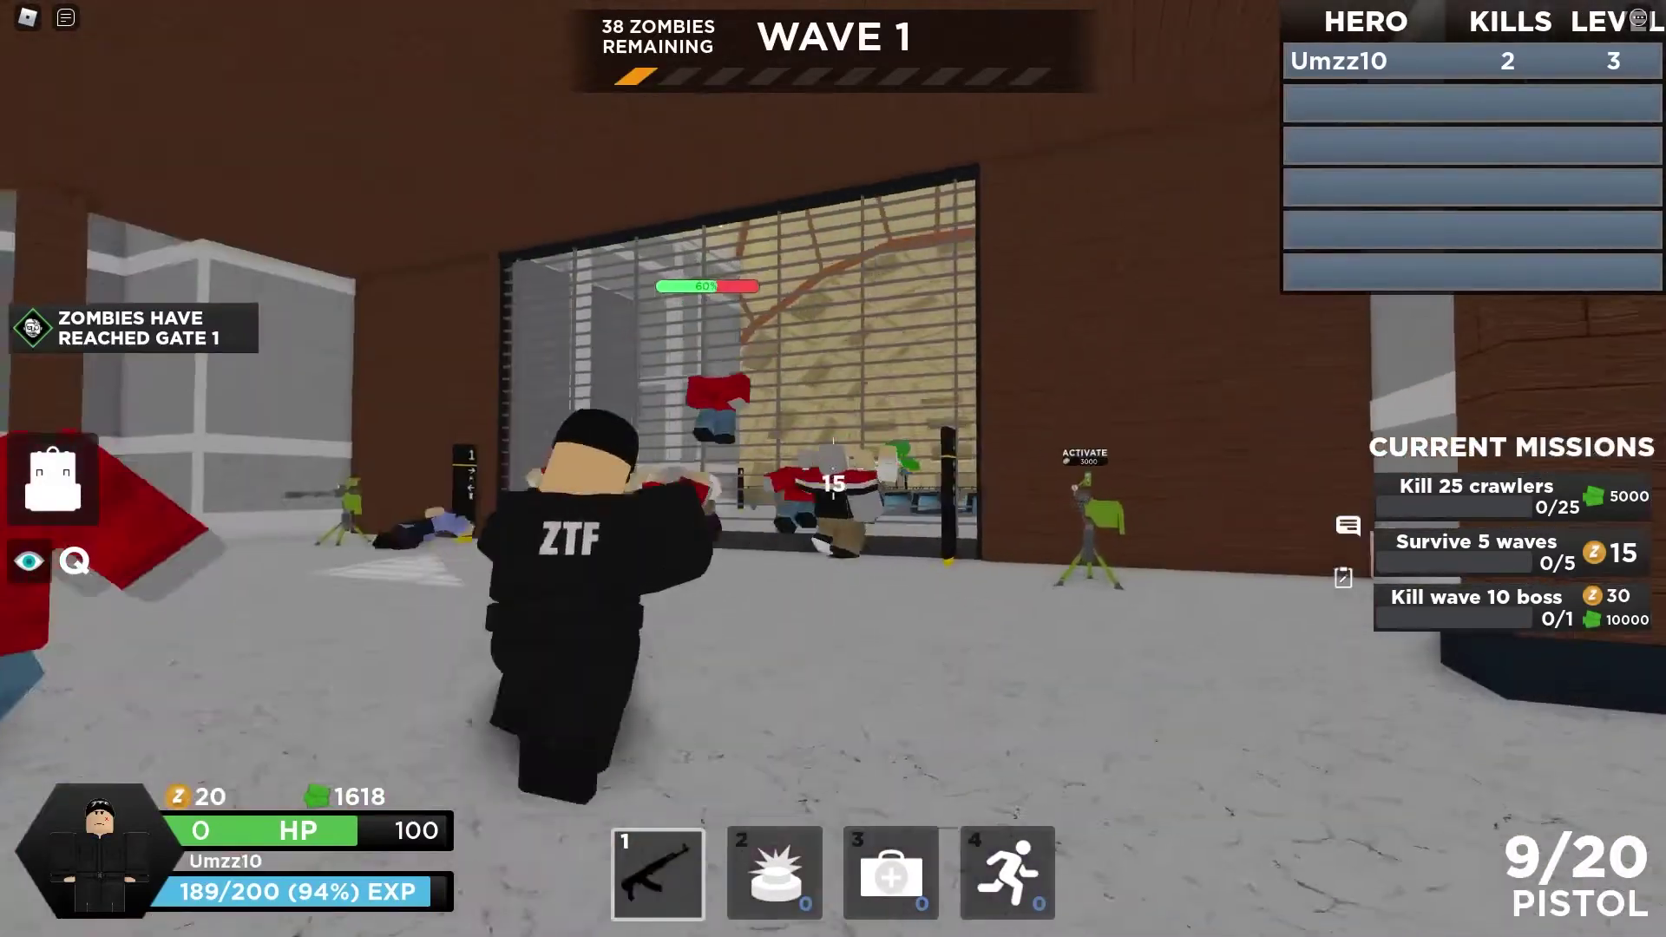
Step: Kill the zombie coming from the right, then shoot the crawling zombies ahead
click(833, 469)
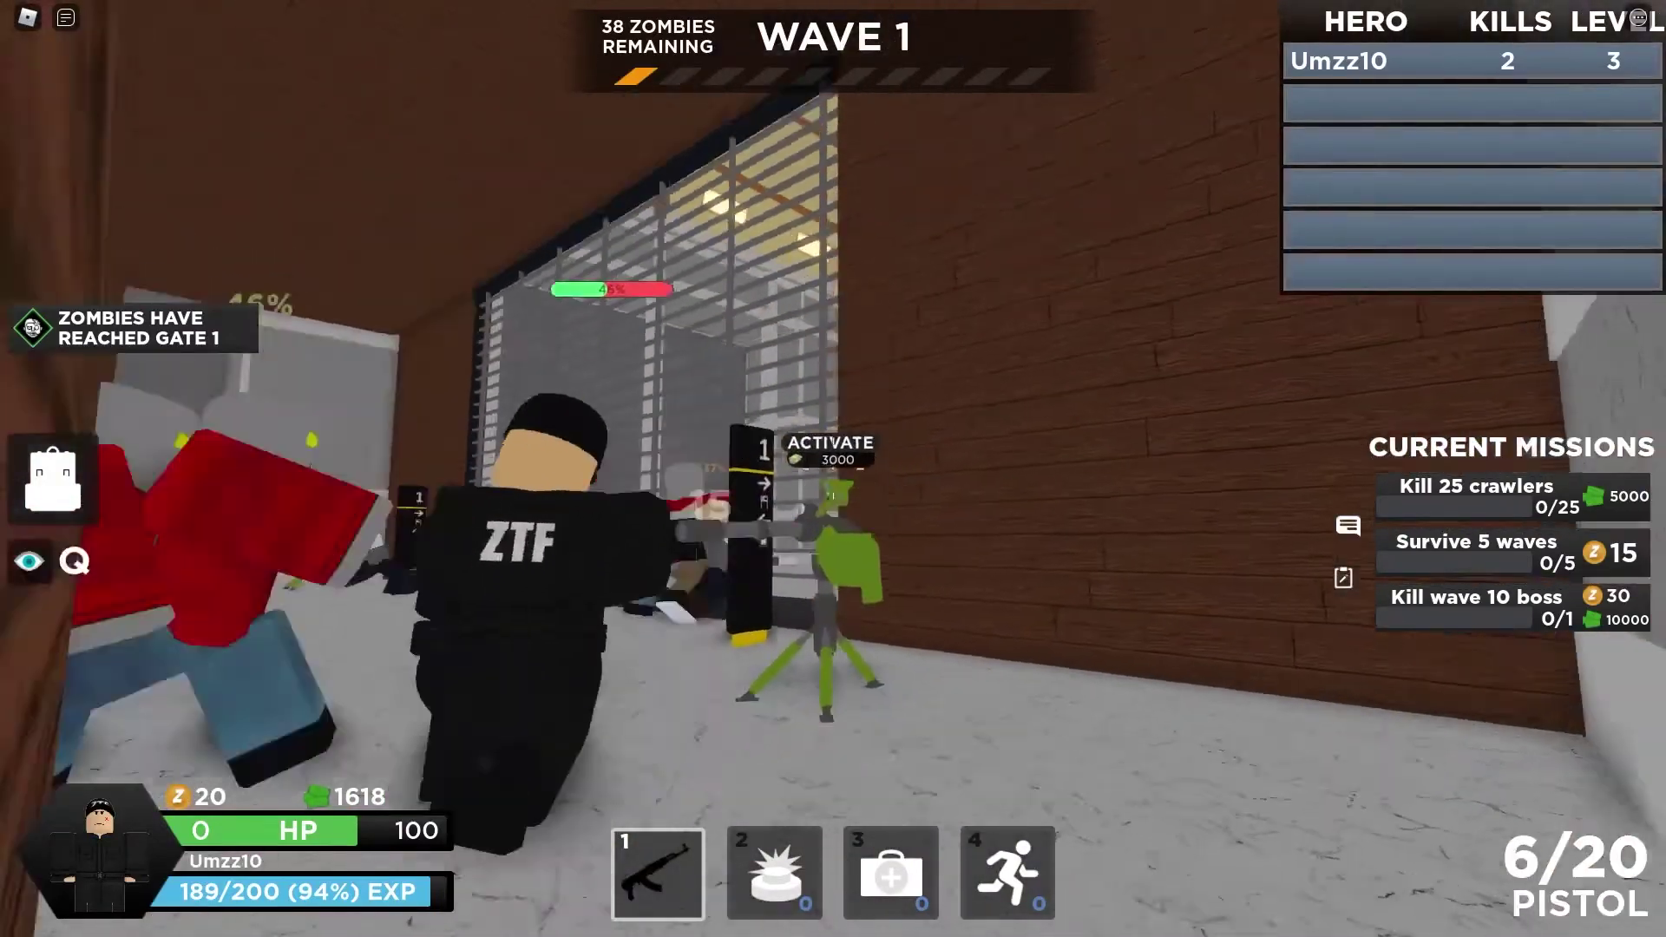
click(833, 469)
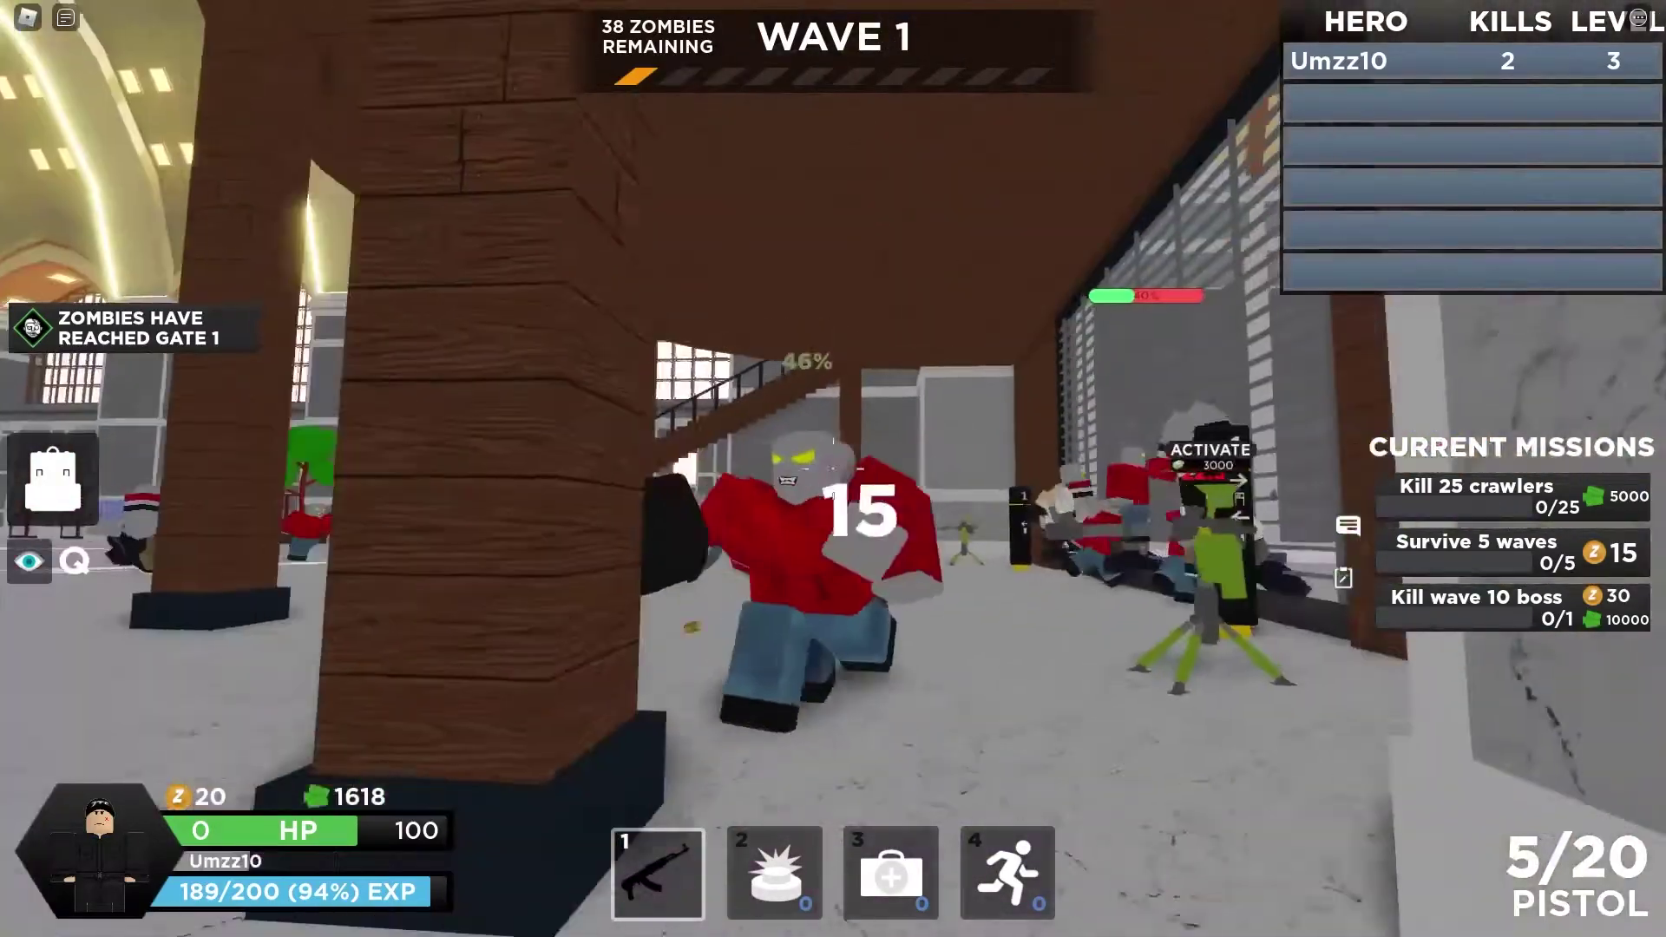
click(833, 470)
click(834, 470)
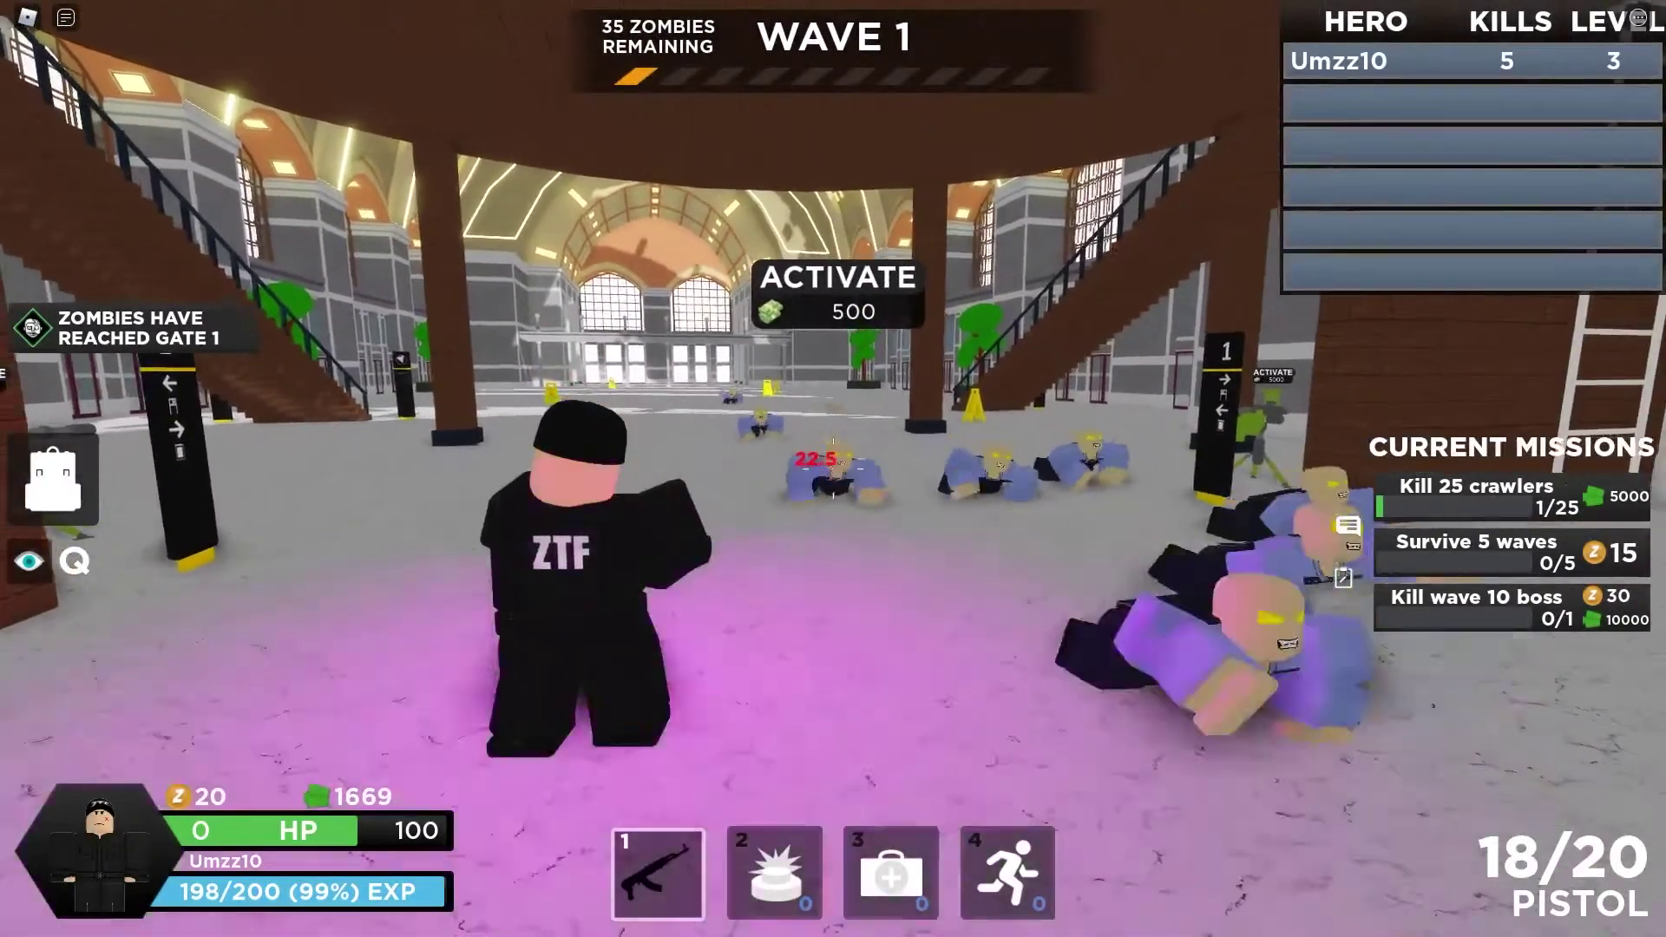
click(835, 466)
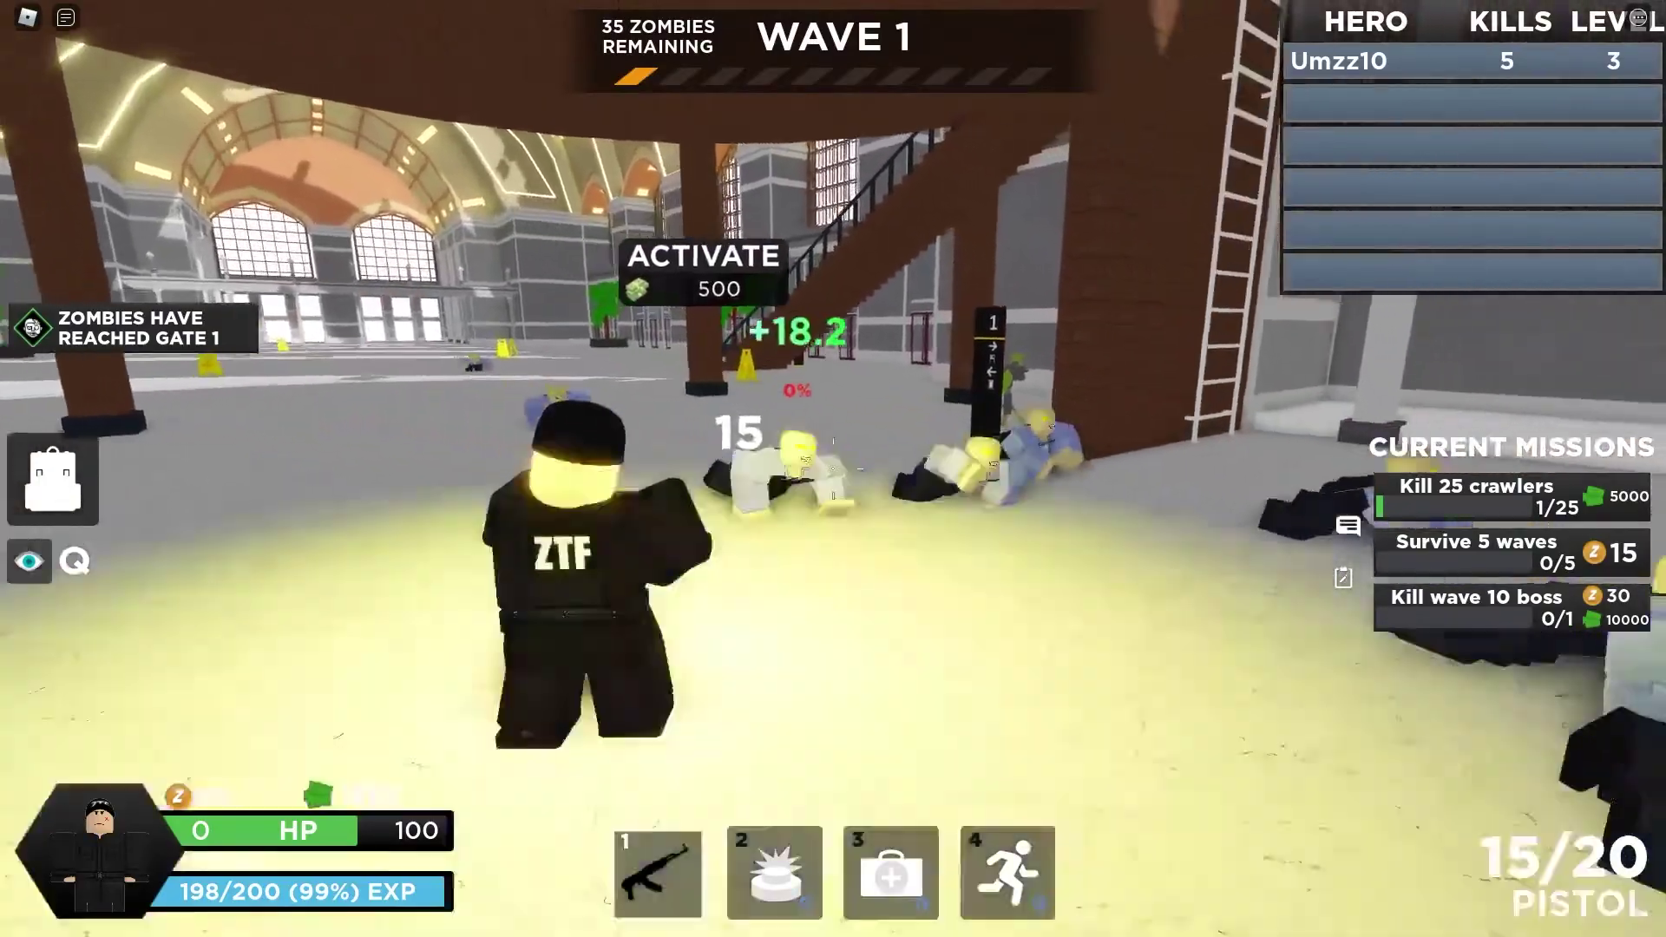
click(835, 467)
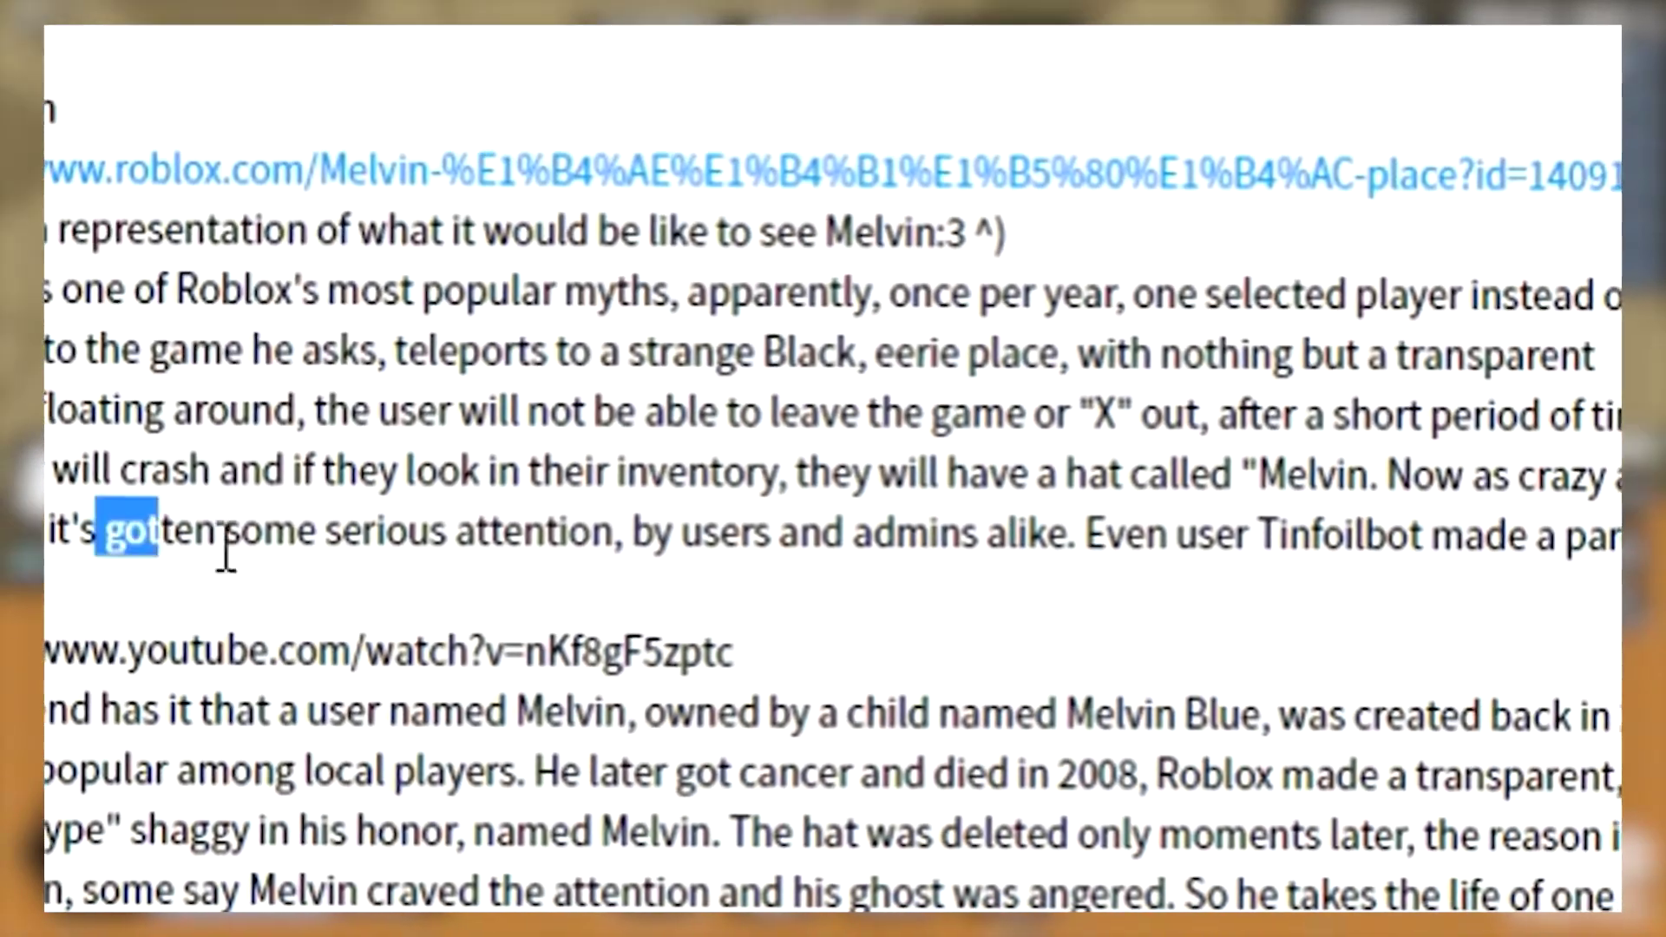
Step: Highlight the sentence about serious user attention in the Melvin myth post, then clear it
drag(226, 557, 826, 557)
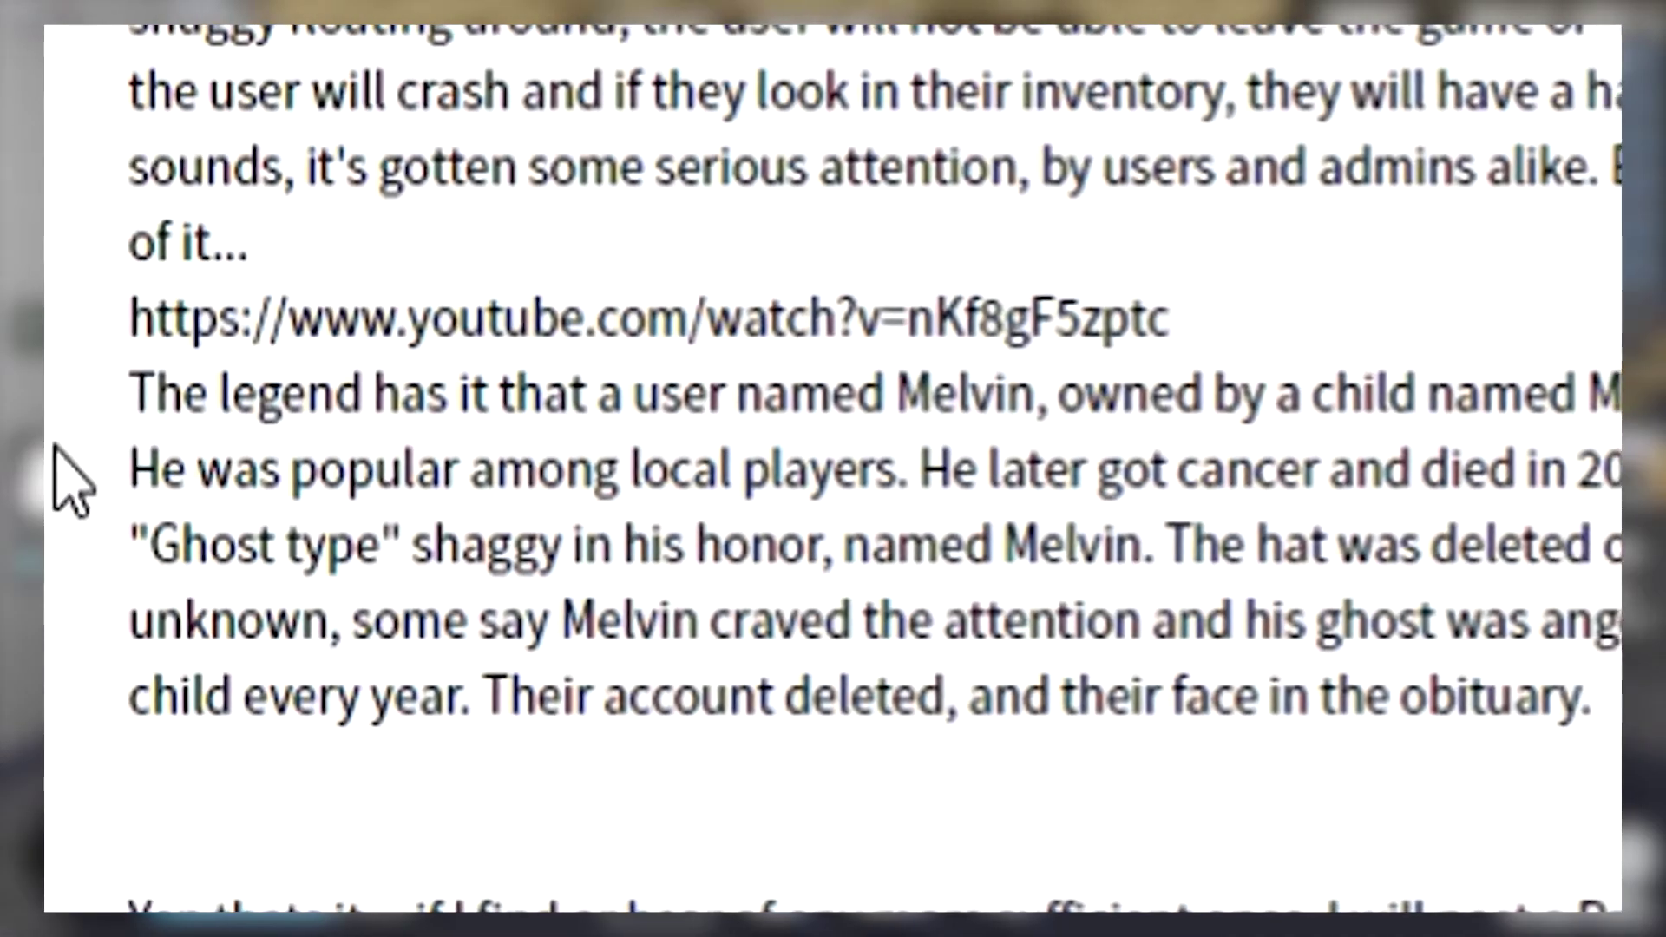
drag(764, 465, 1003, 428)
click(1393, 373)
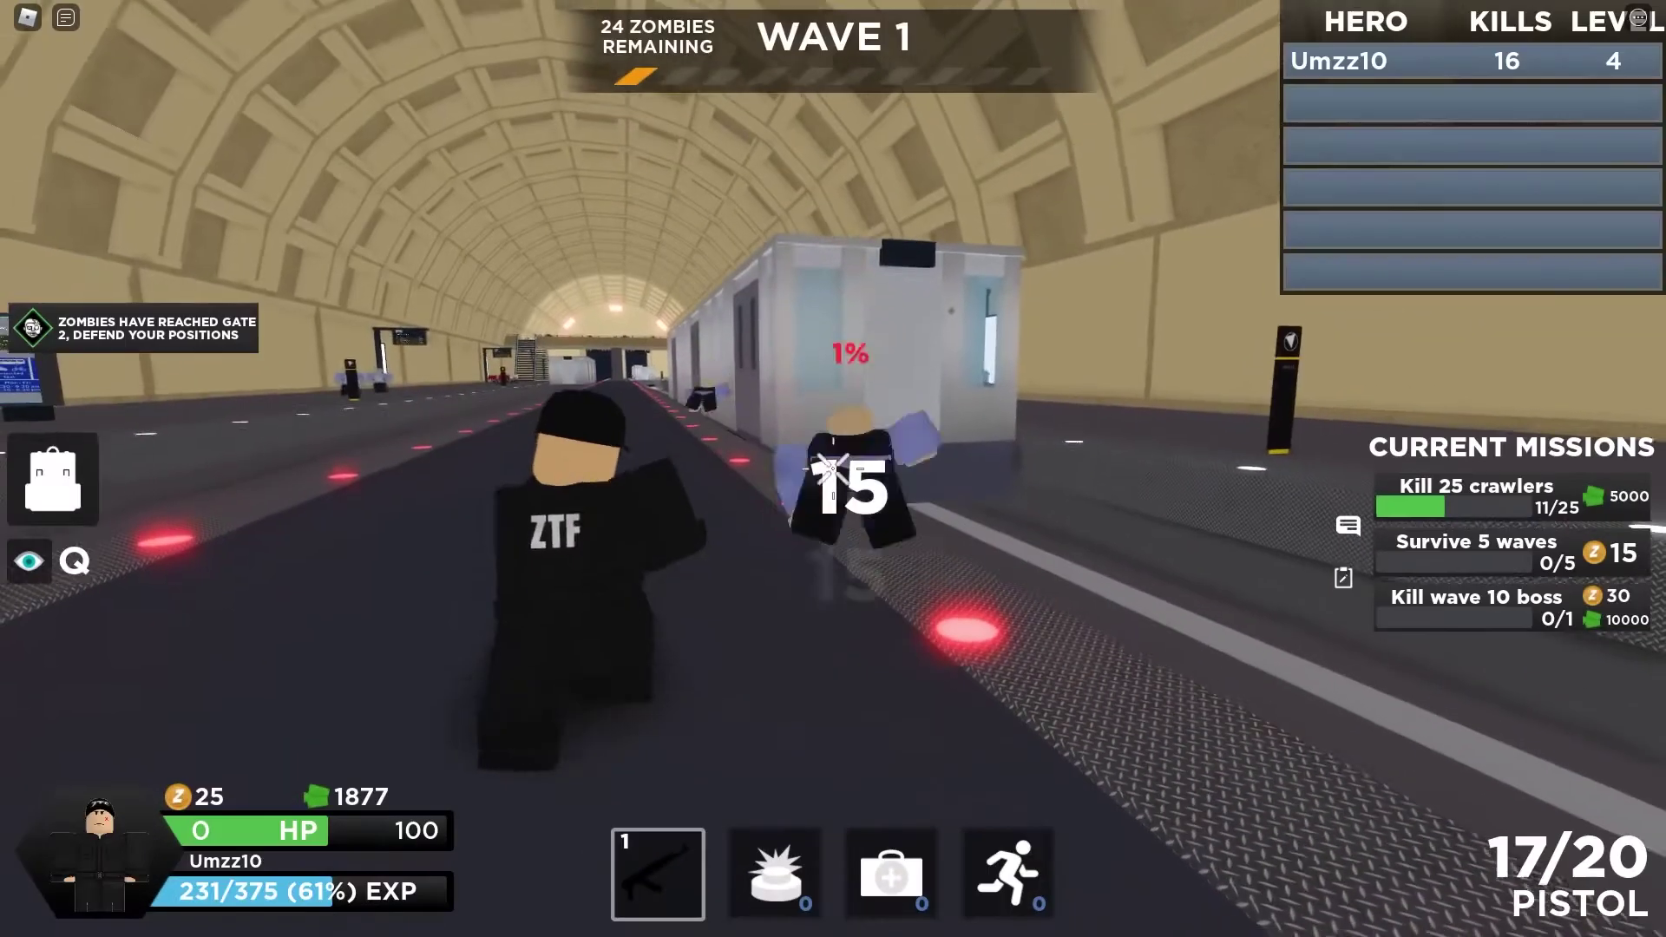
Step: Shoot the crawlers near the train and on the subway platform, reaching 18 kills
click(833, 472)
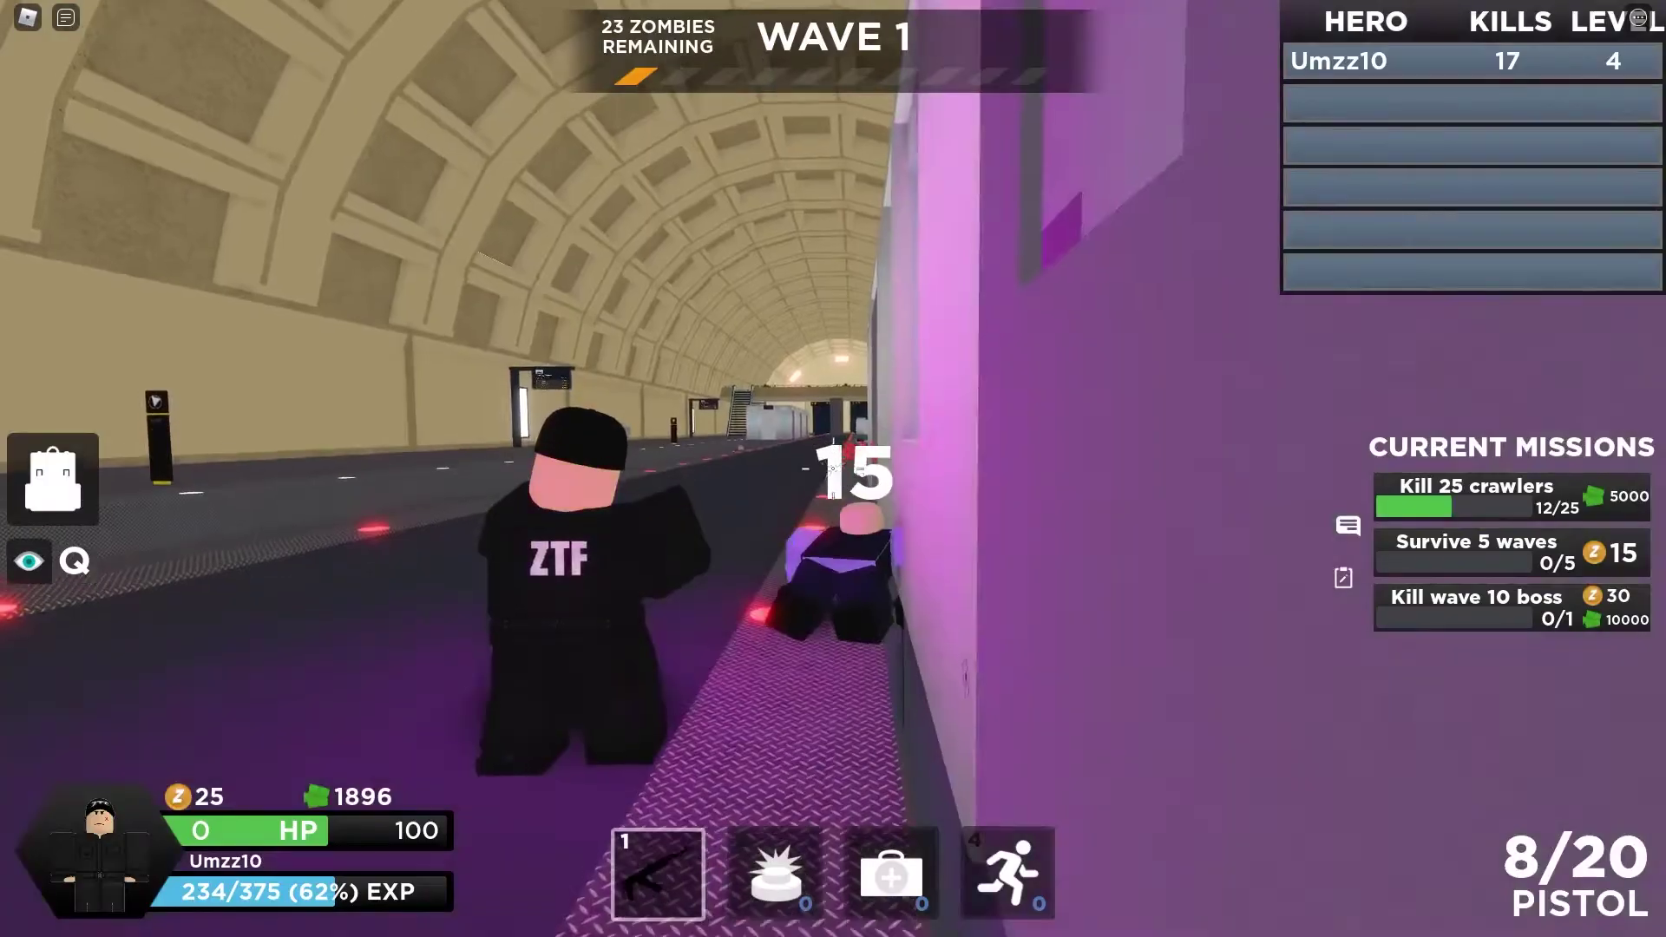
click(834, 469)
click(833, 470)
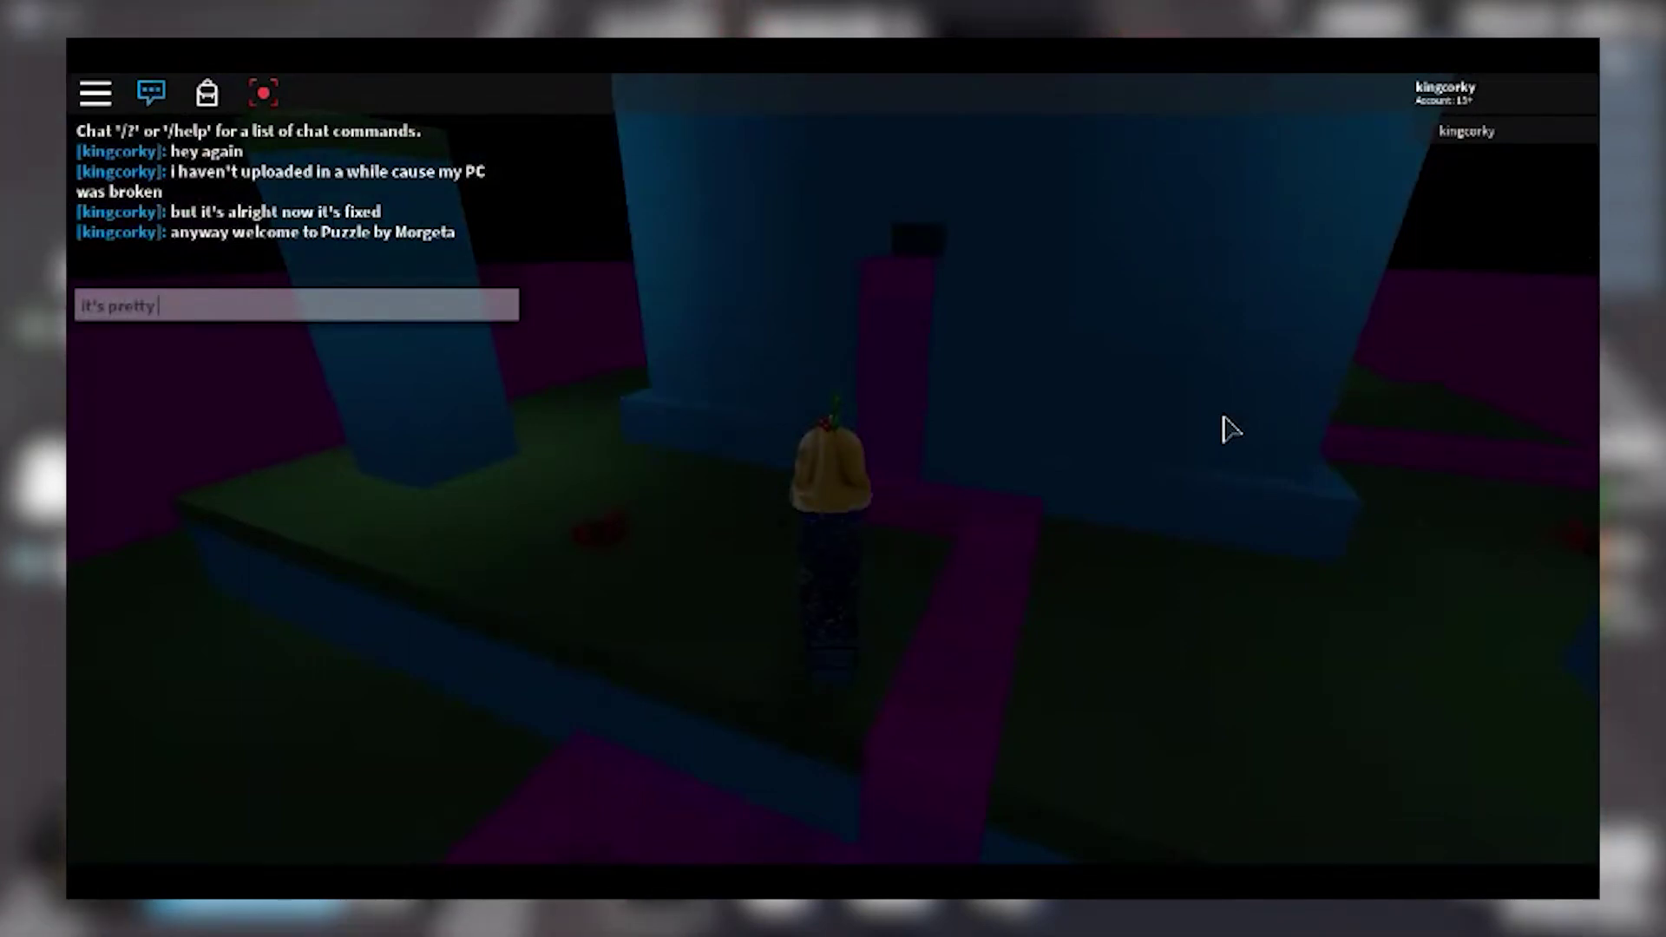
Step: Send "it's pretty small" to chat, walk among the blue walls, and reopen chat
key(Return)
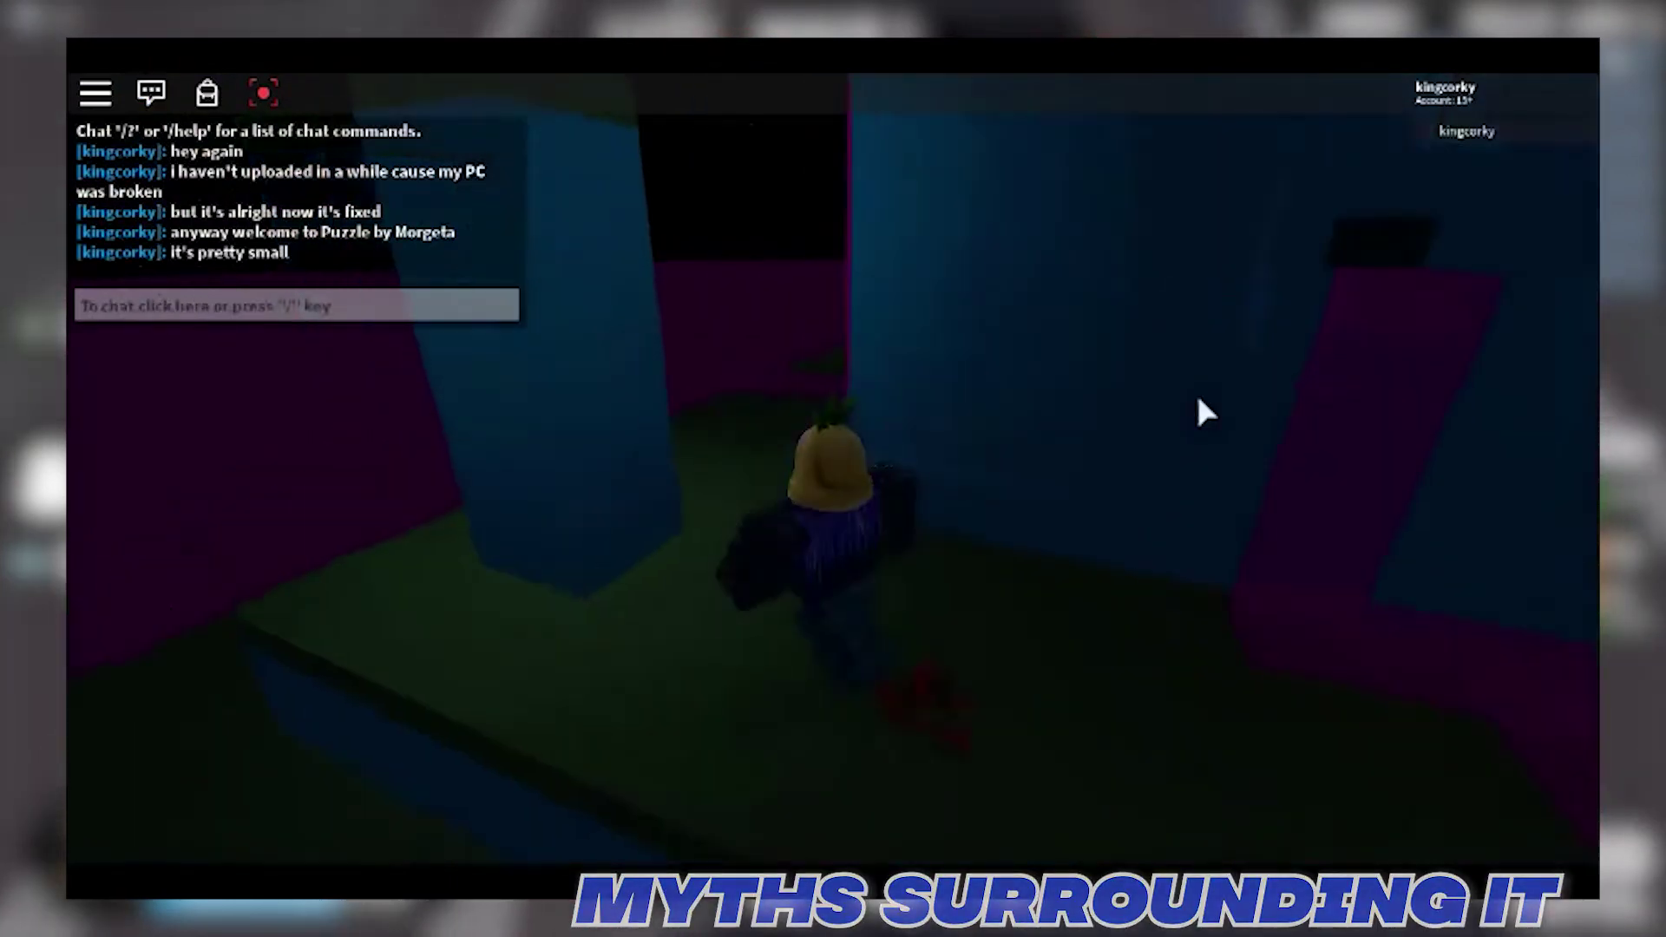
key(s)
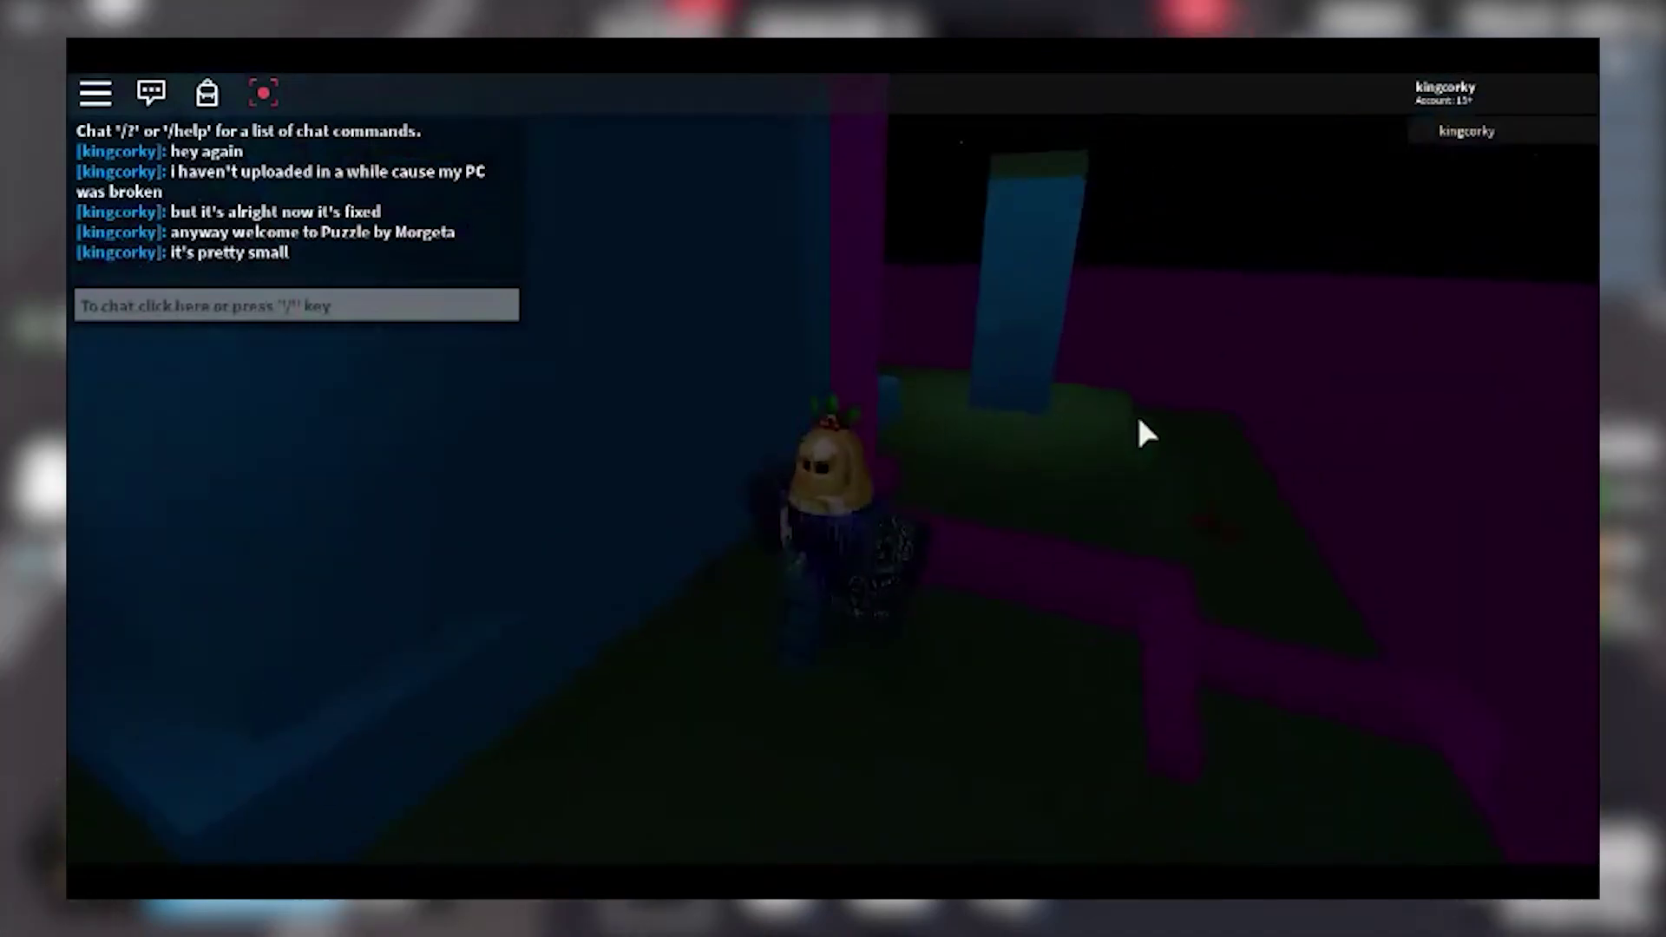
key(slash)
text(this is more of a video to show)
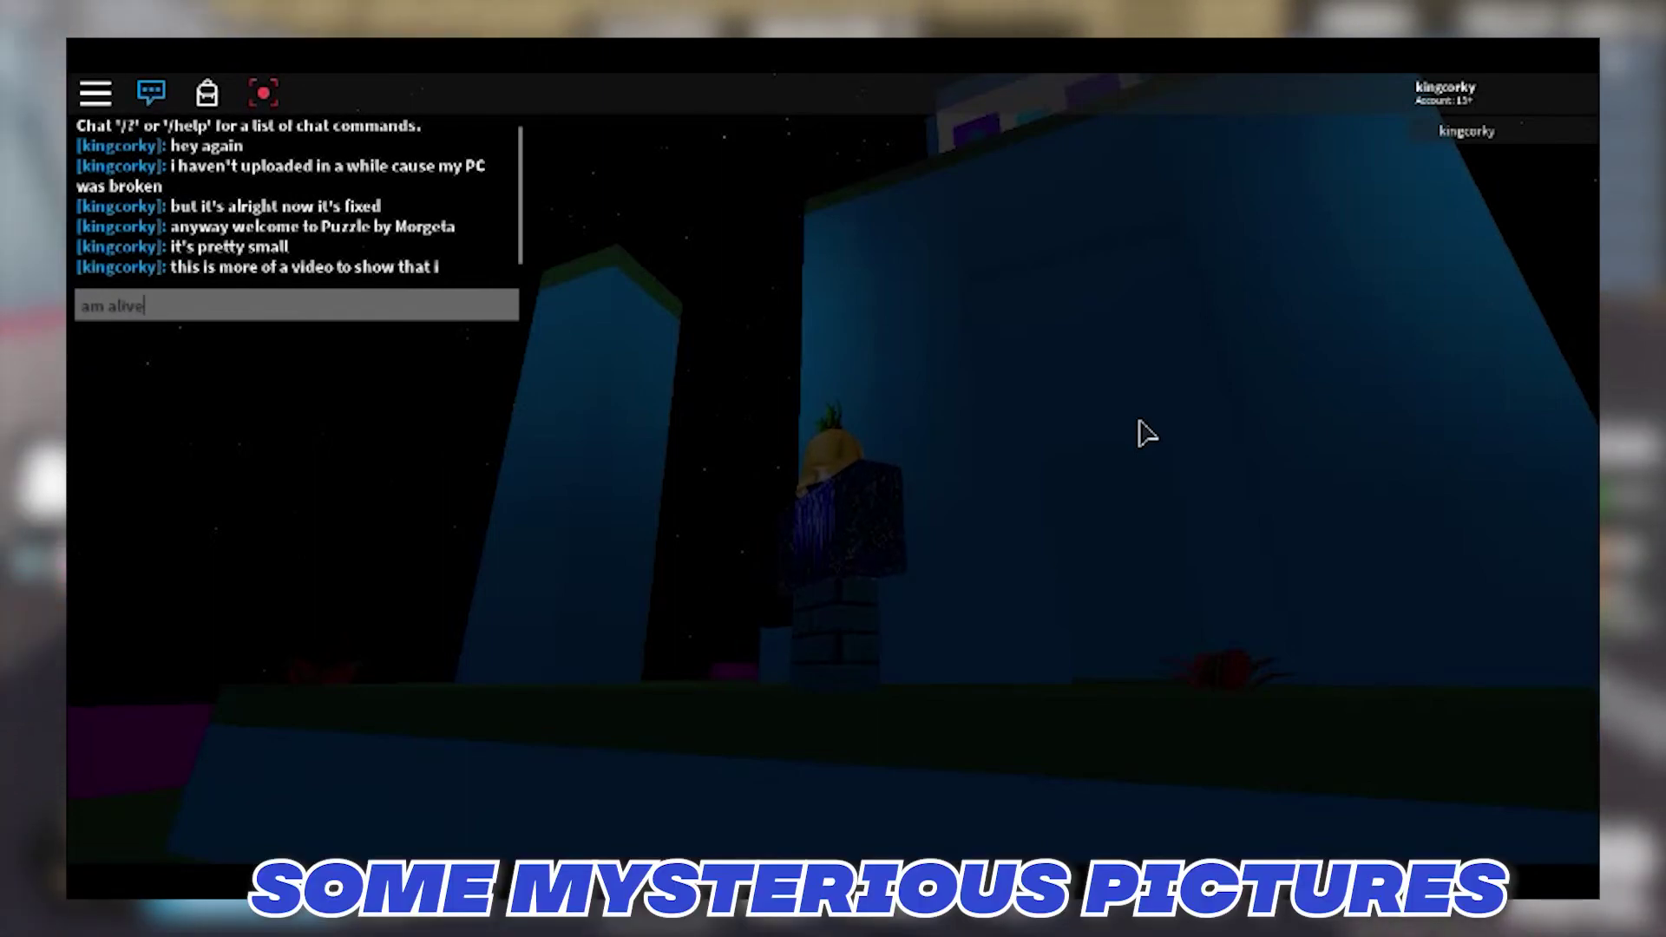
text(i)
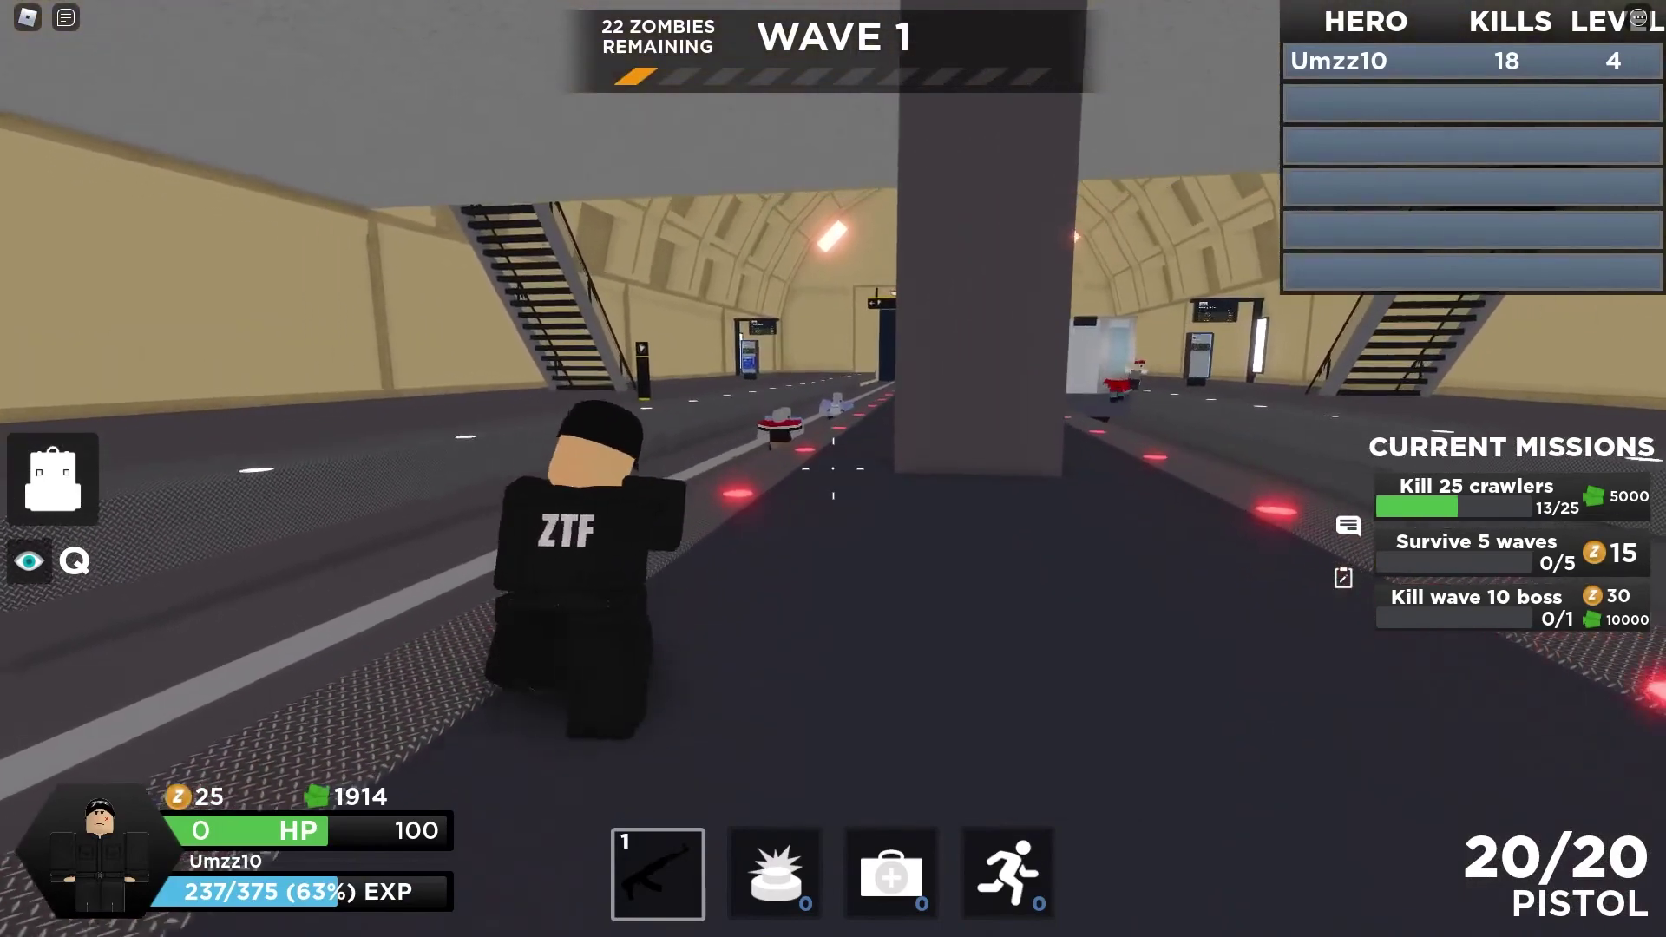
Step: Fire seven pistol shots at the crawlers down the platform, leaving 1 of 20 rounds
click(834, 469)
click(833, 468)
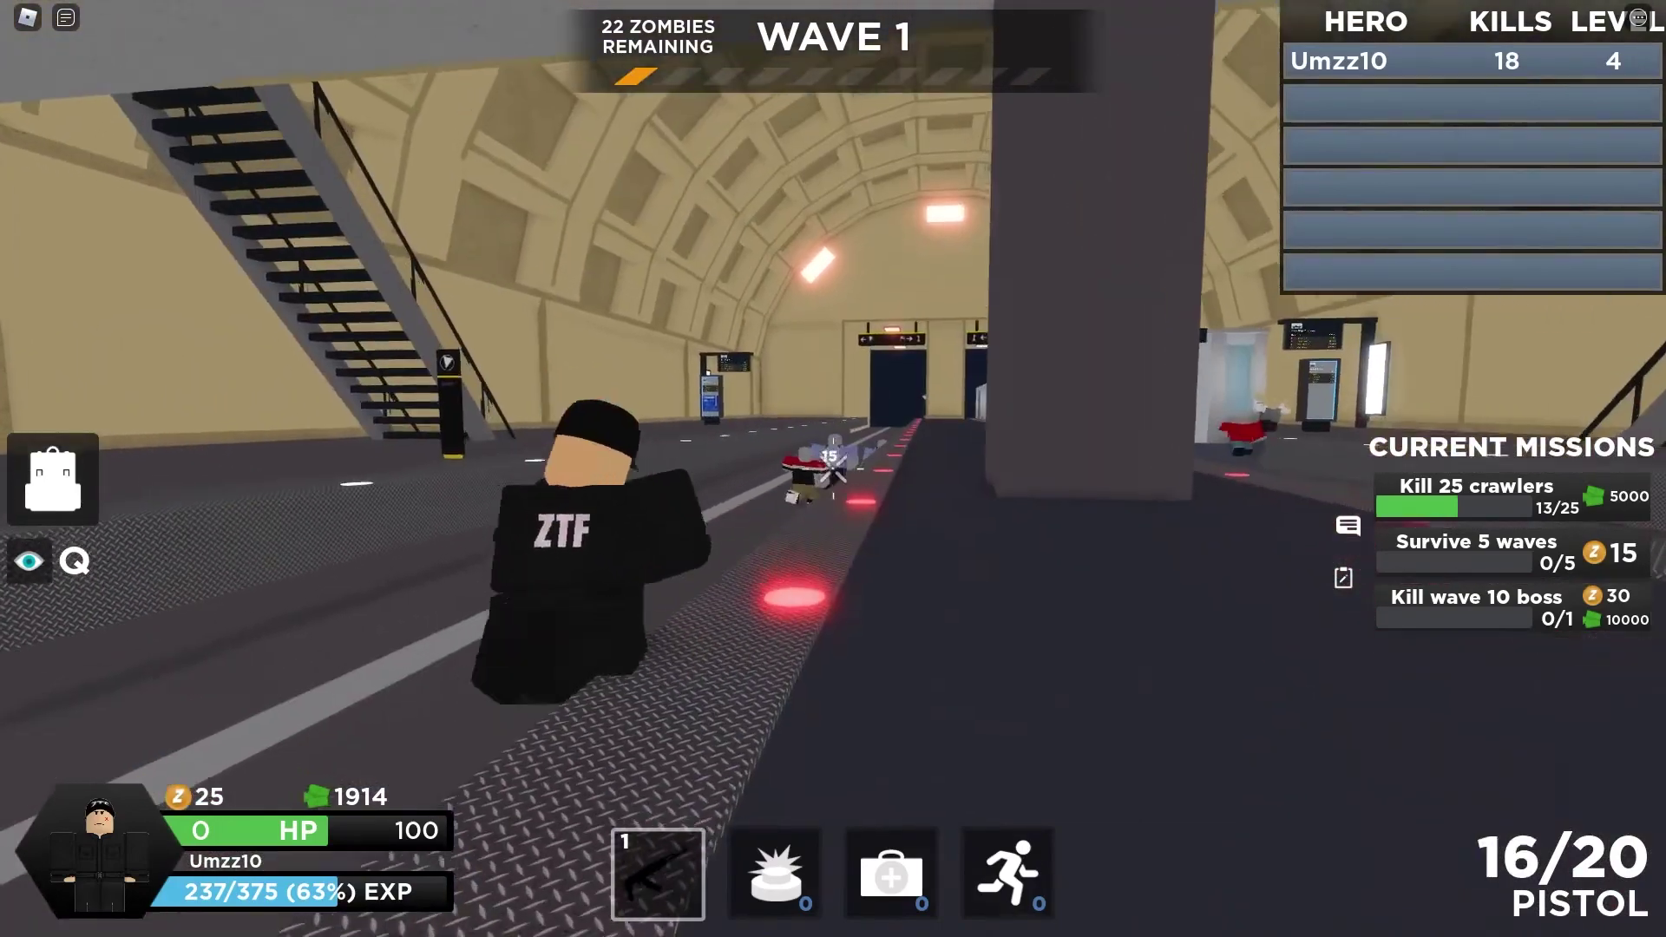
click(834, 469)
click(834, 469)
click(834, 468)
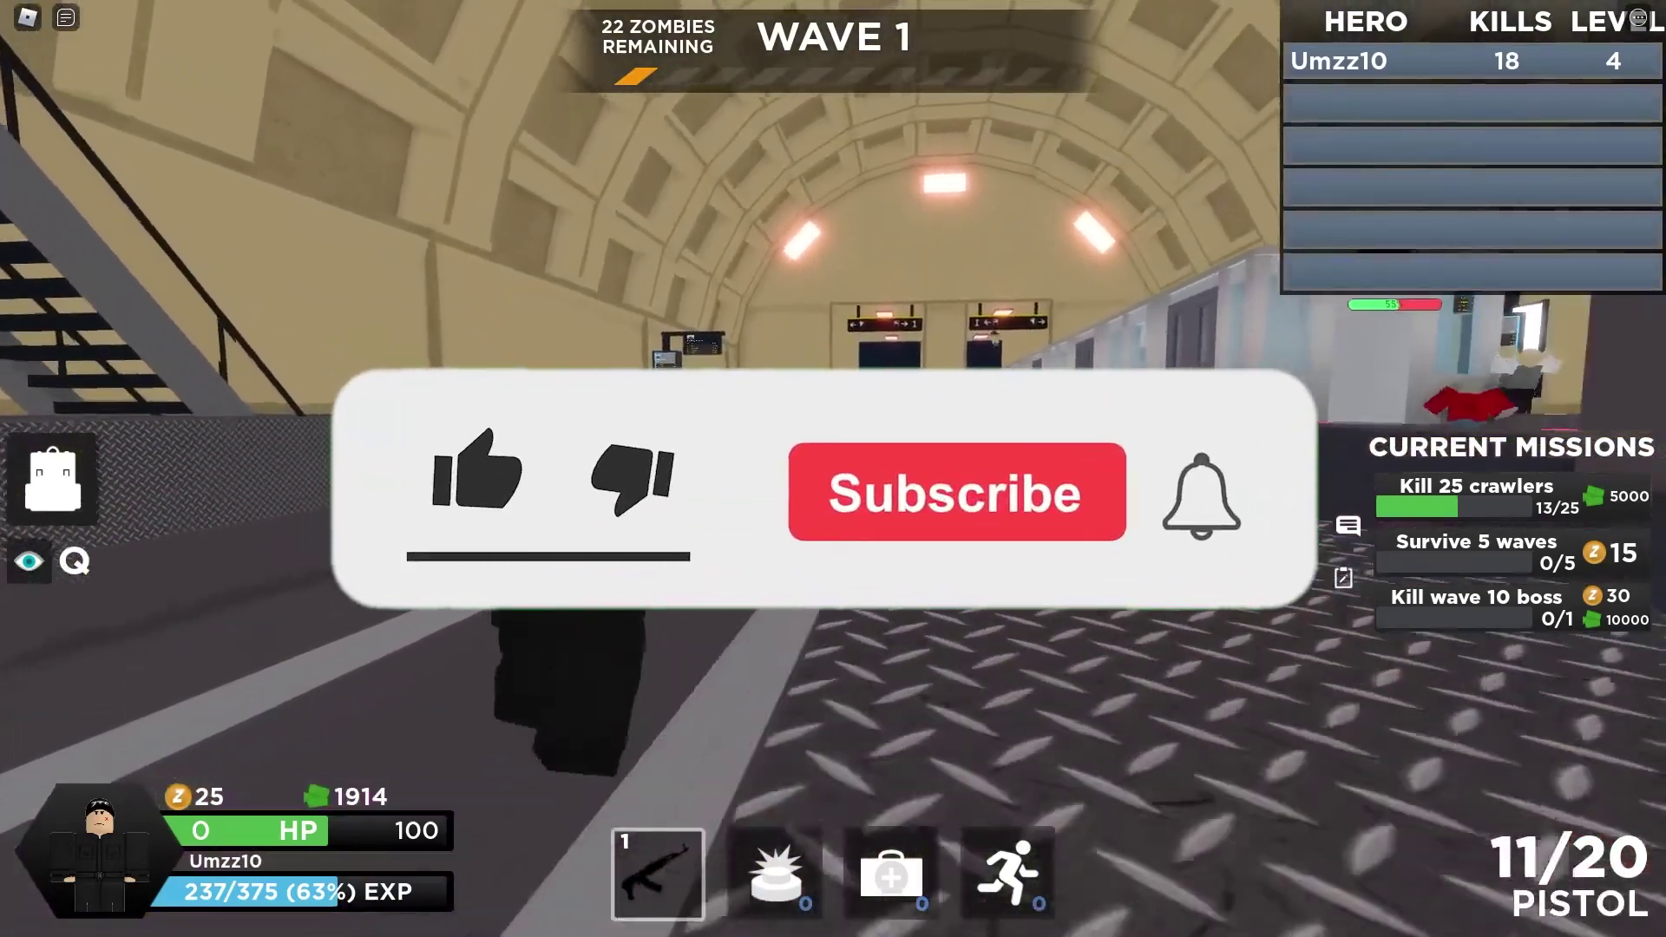
click(834, 468)
click(833, 469)
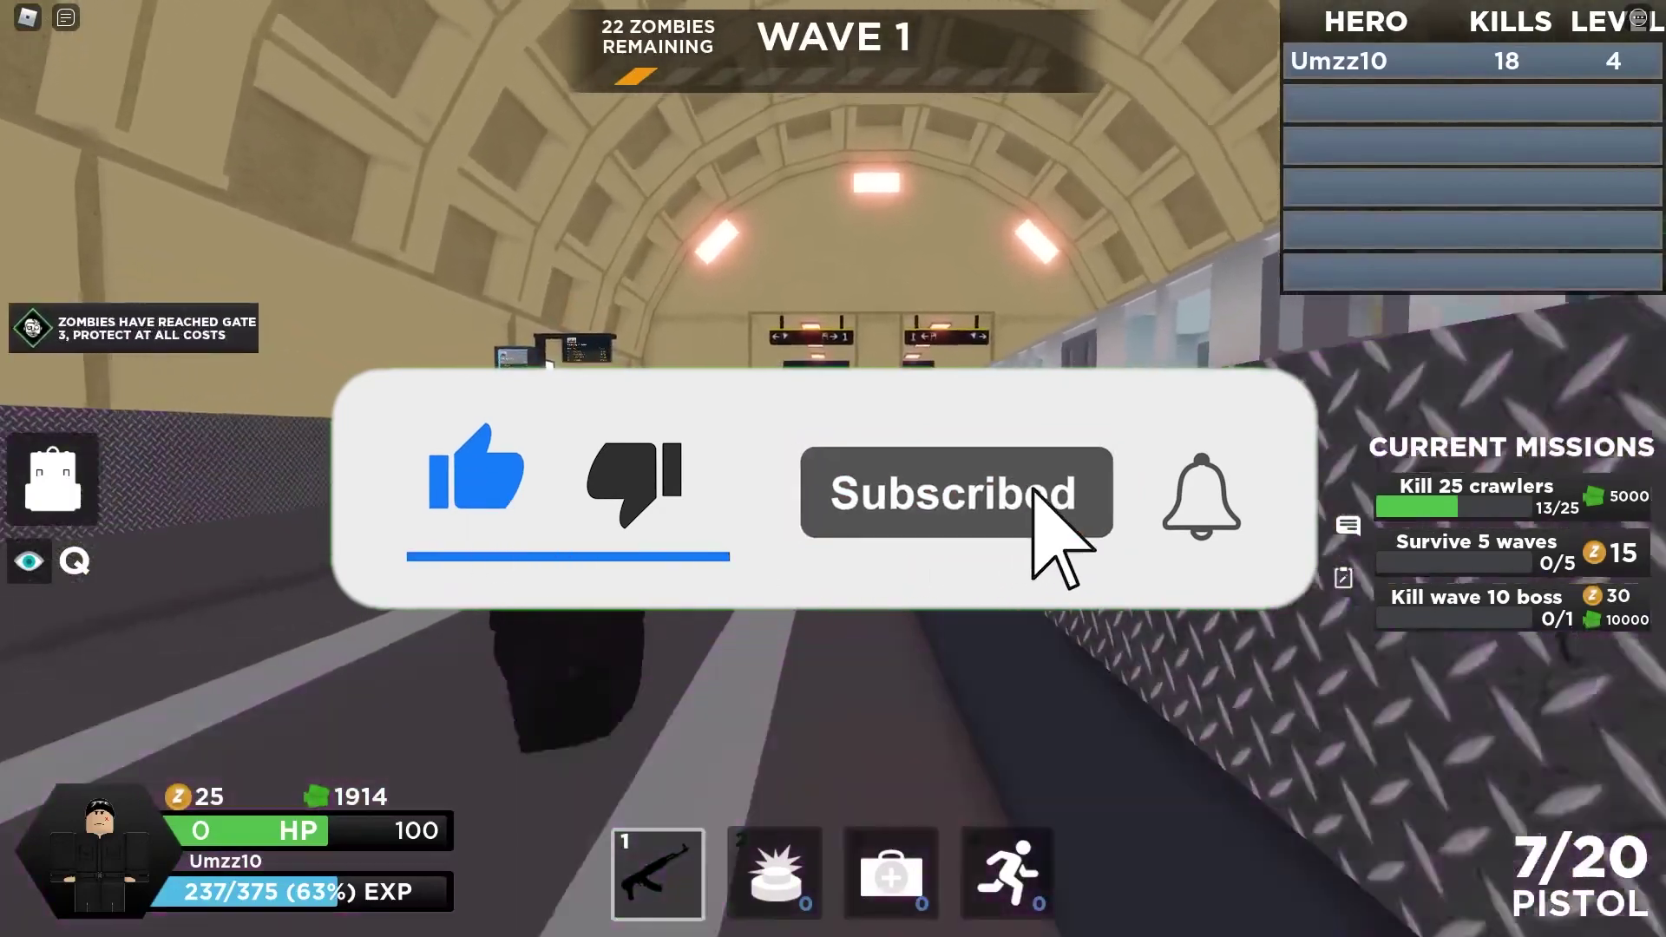
click(833, 470)
click(834, 468)
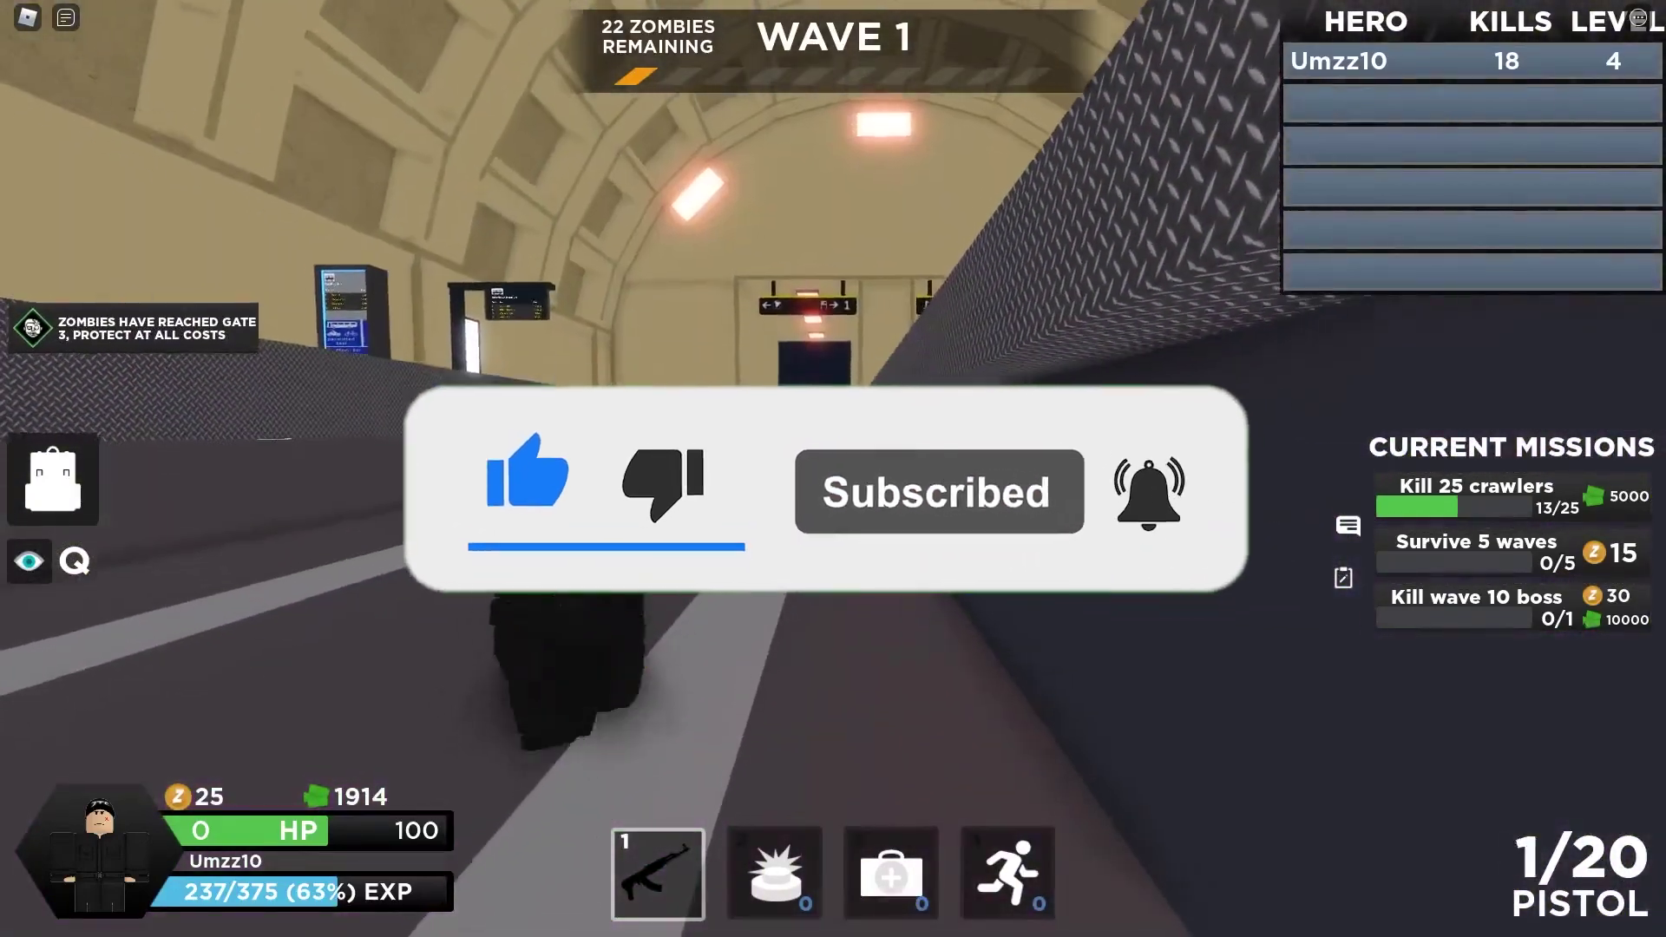